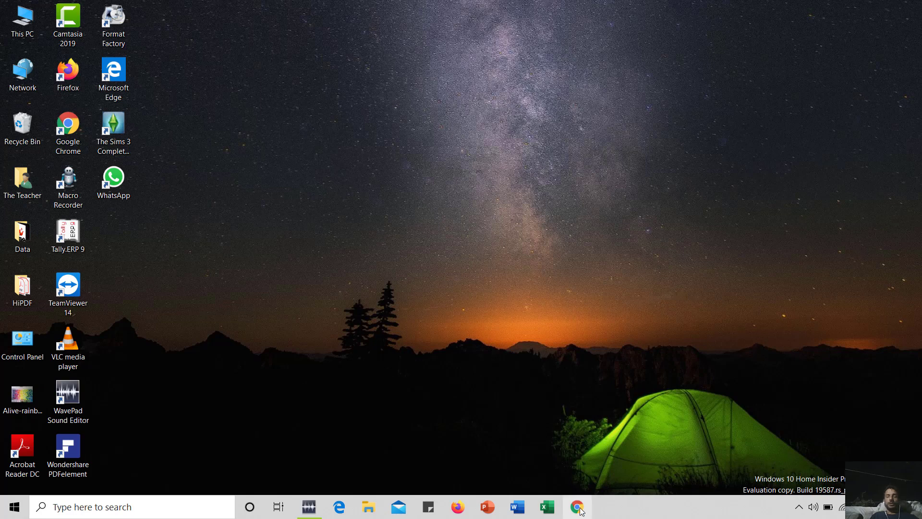
# Step: Switch to Google Chrome, open Google Analytics, and load theteacherpoint.com in a new tab
pyautogui.click(580, 510)
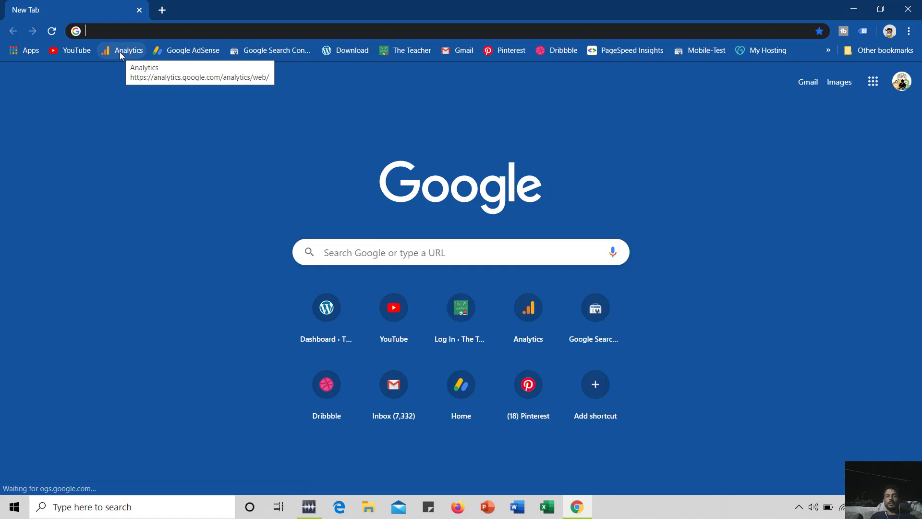
pyautogui.click(120, 52)
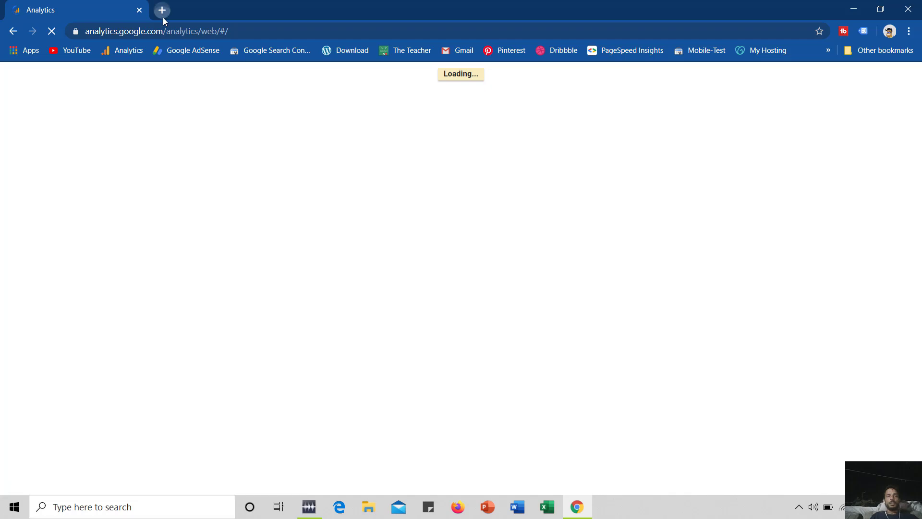
pyautogui.click(162, 10)
pyautogui.write('the')
pyautogui.press('Return')
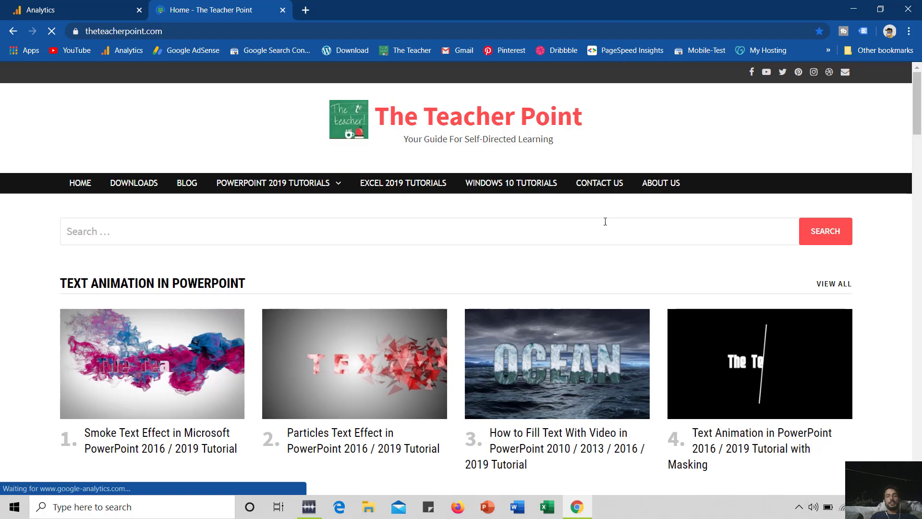
# Step: Look through the tutorial sections on The Teacher Point home page, down to the Wolverine animation feature
pyautogui.scroll(-10, 421, 194)
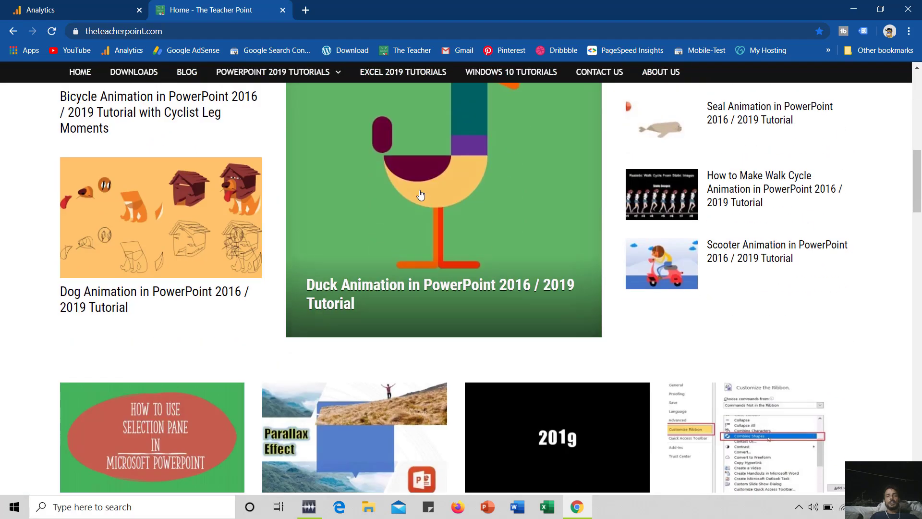
pyautogui.scroll(-4, 421, 194)
pyautogui.scroll(-3, 419, 196)
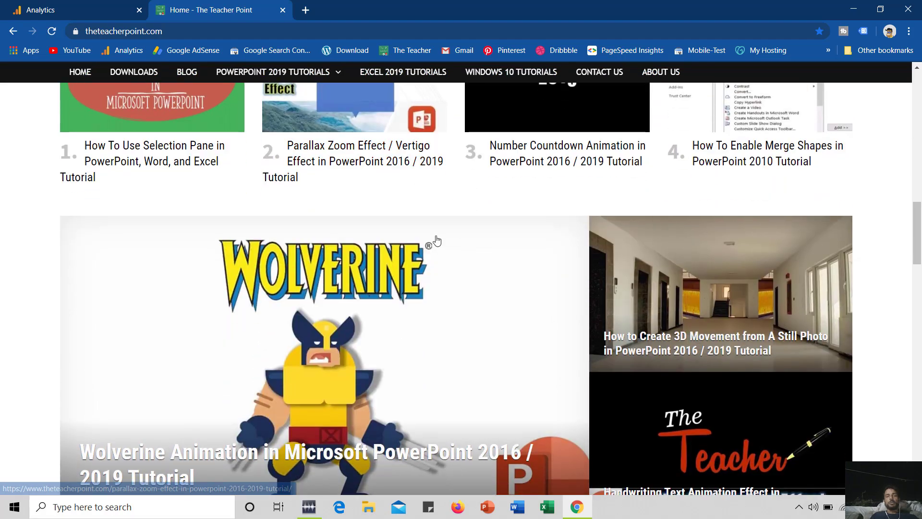
pyautogui.scroll(-2, 437, 244)
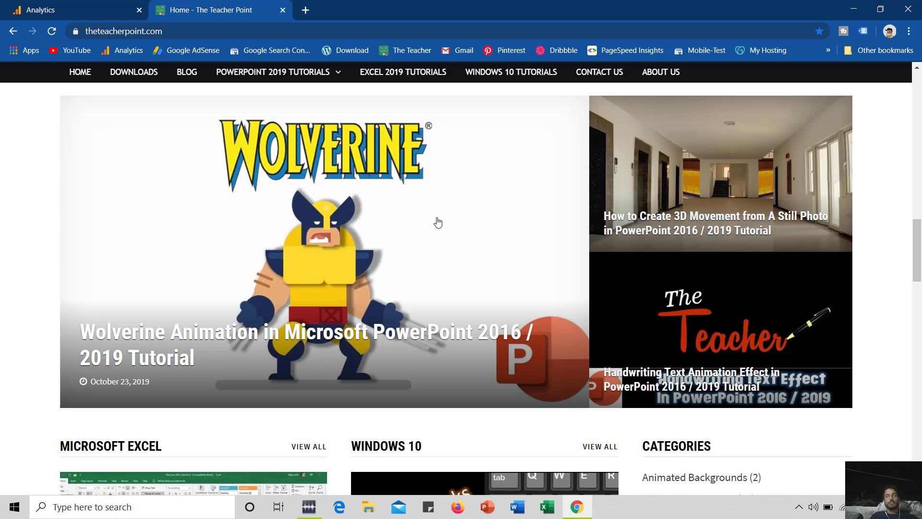
pyautogui.scroll(1, 438, 221)
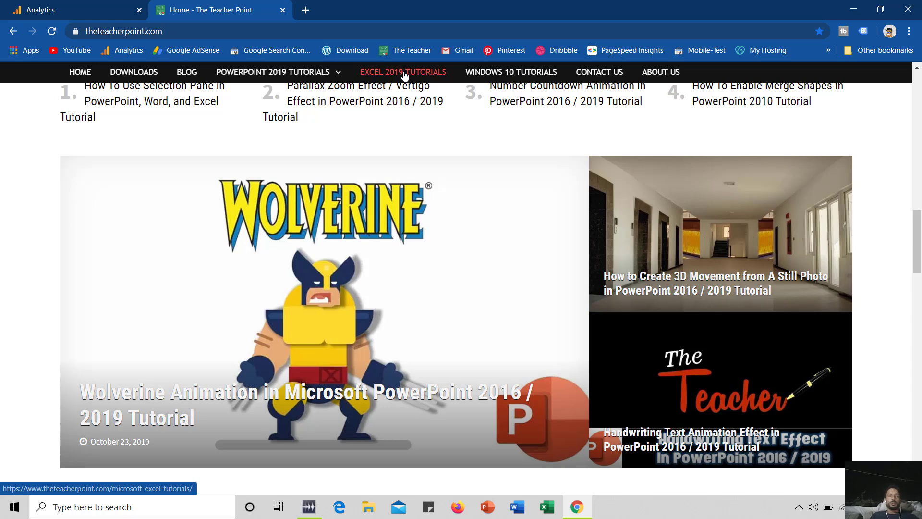
# Step: Return to Google Analytics and open the Acquisition Overview report for The Teacher Point Website
pyautogui.click(44, 5)
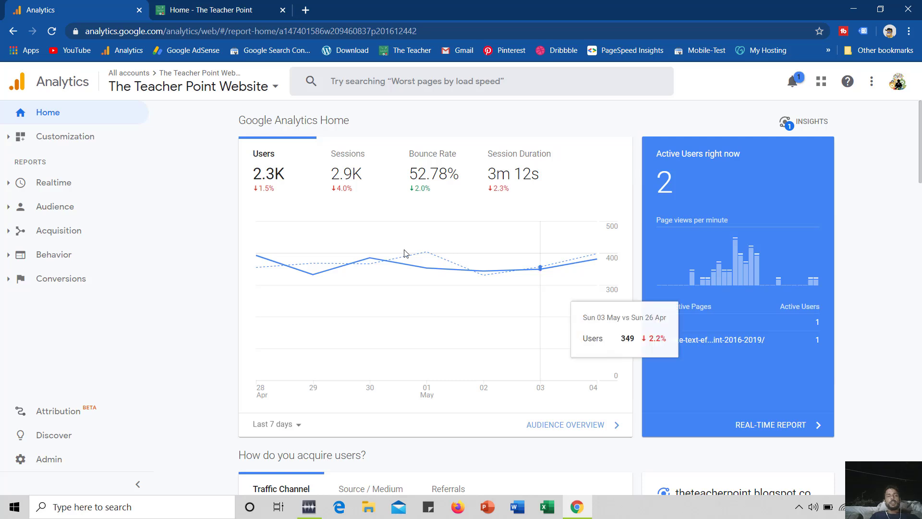
pyautogui.click(75, 235)
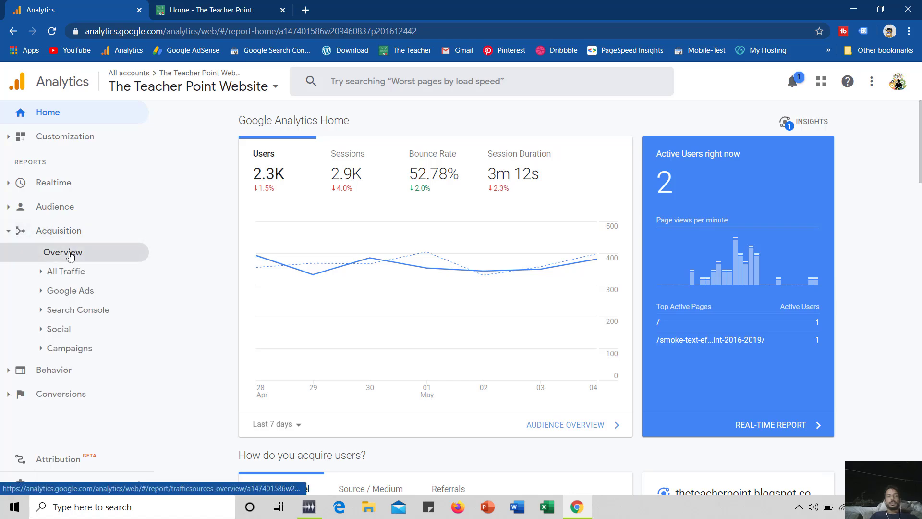
pyautogui.click(70, 256)
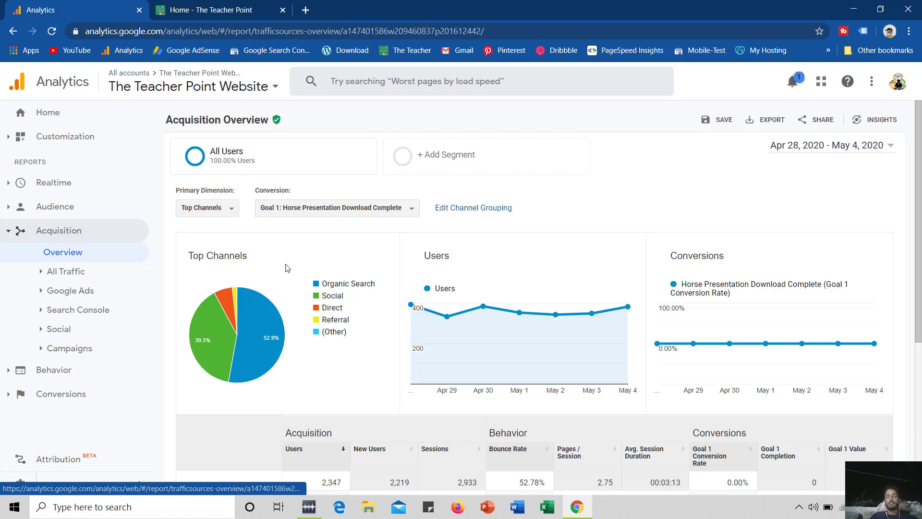
# Step: Drill down from the channel table into Social traffic and on to the YouTube social network
pyautogui.scroll(-3, 363, 268)
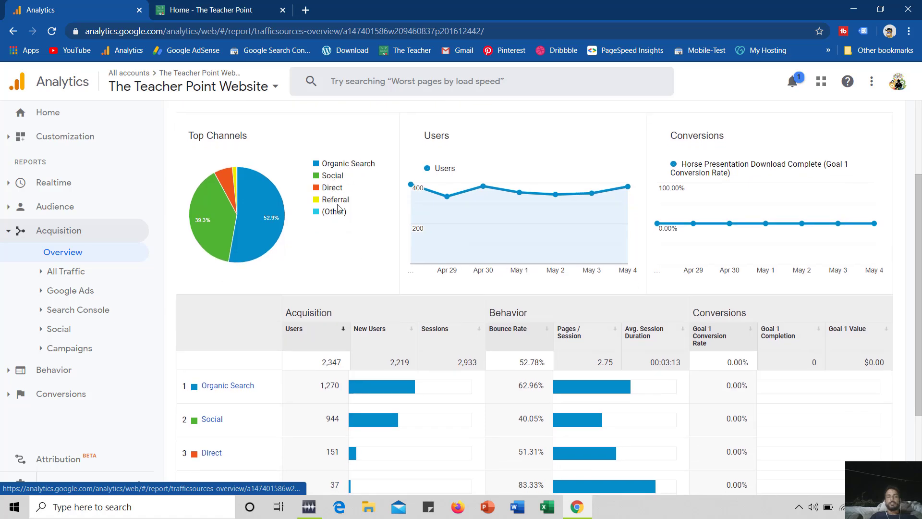
pyautogui.scroll(-3, 335, 222)
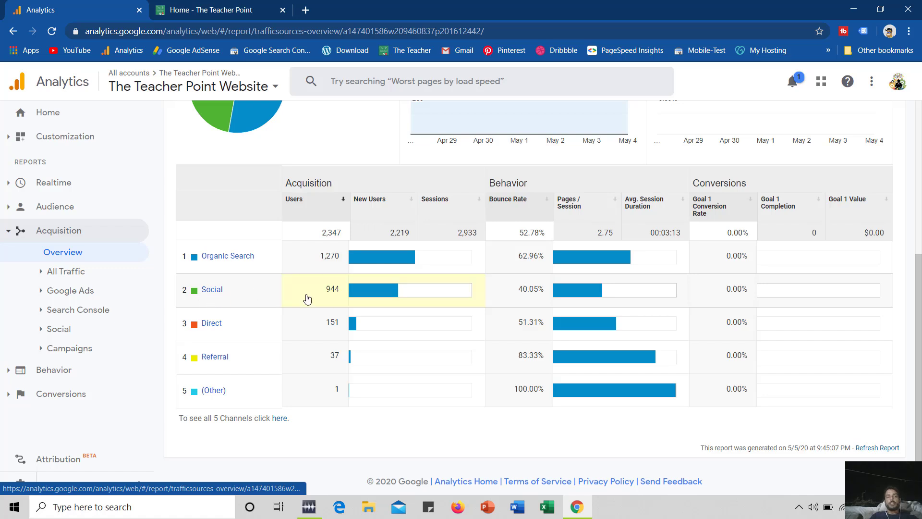
pyautogui.click(210, 291)
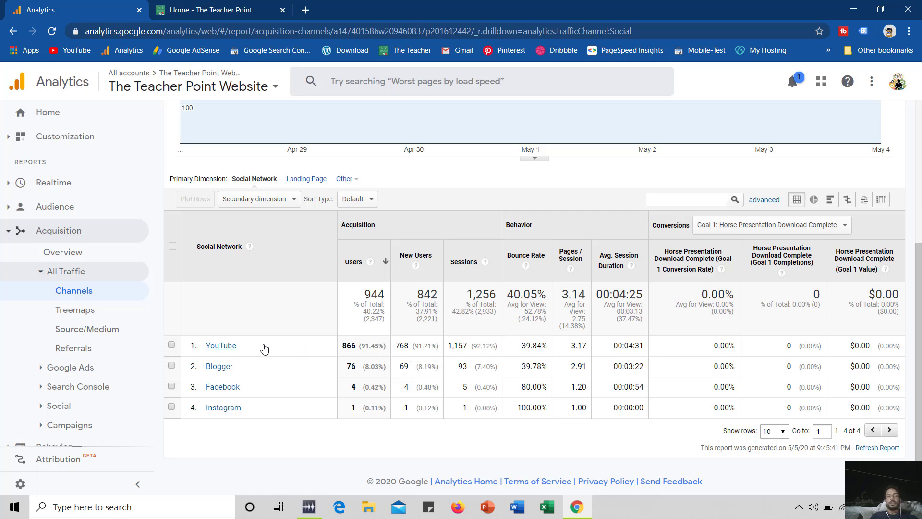
pyautogui.click(220, 345)
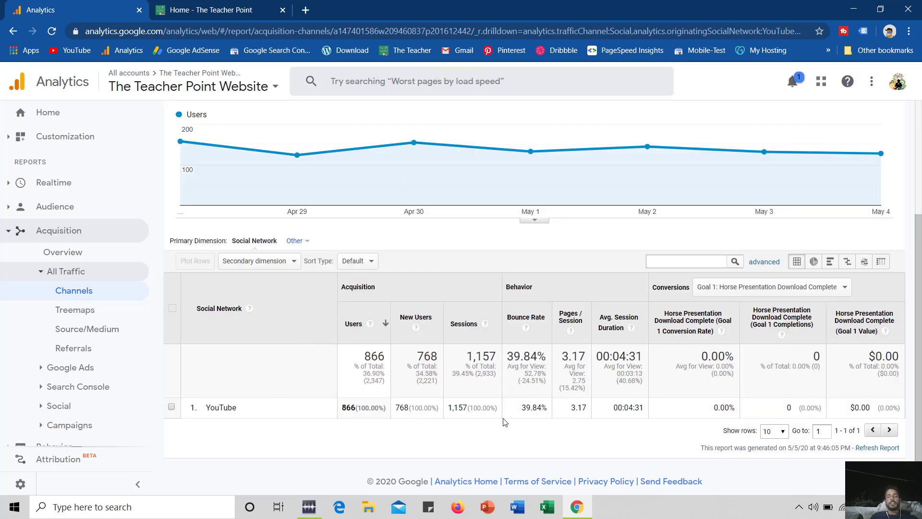
# Step: Add the Behavior dimension Landing Page as the secondary dimension of the YouTube traffic report
pyautogui.click(281, 265)
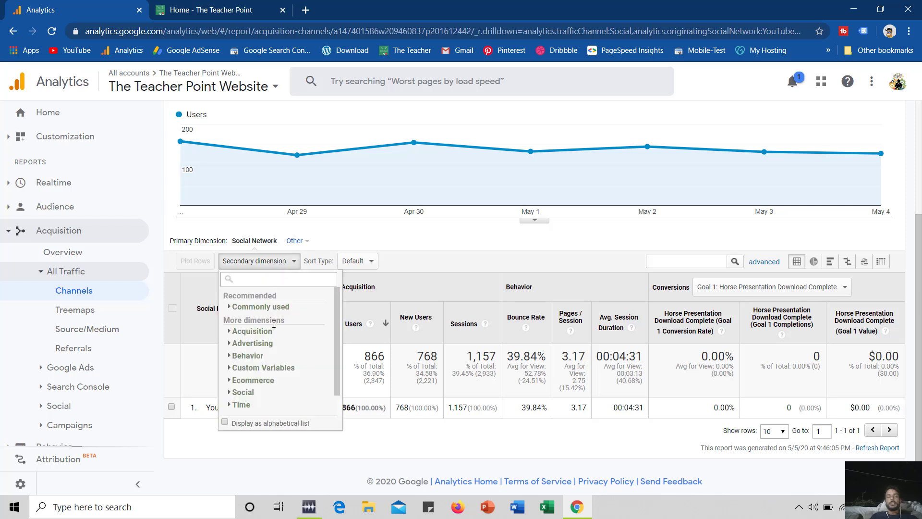
pyautogui.scroll(-1, 286, 345)
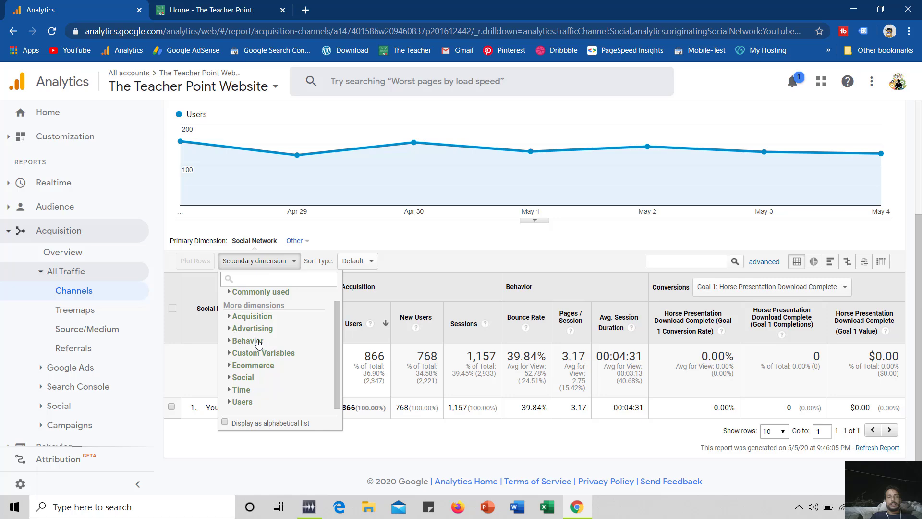
pyautogui.click(233, 342)
pyautogui.scroll(-2, 272, 353)
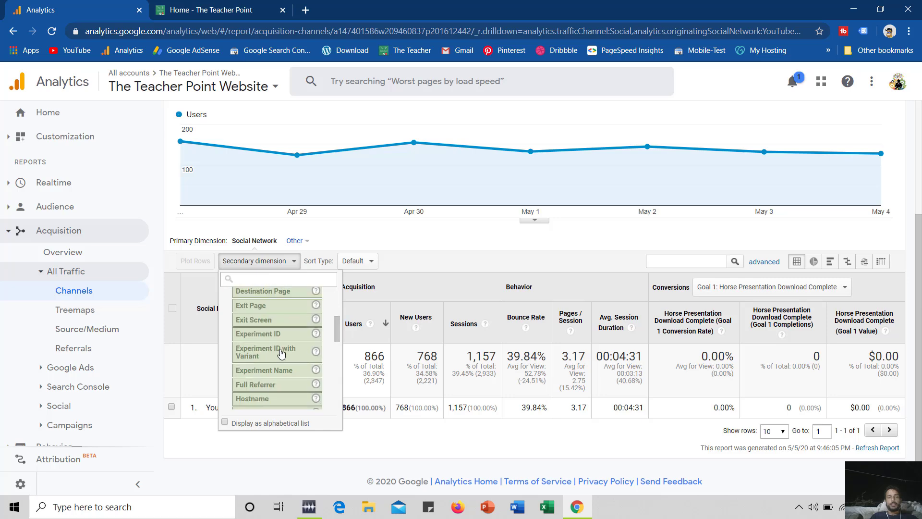
pyautogui.scroll(-2, 269, 360)
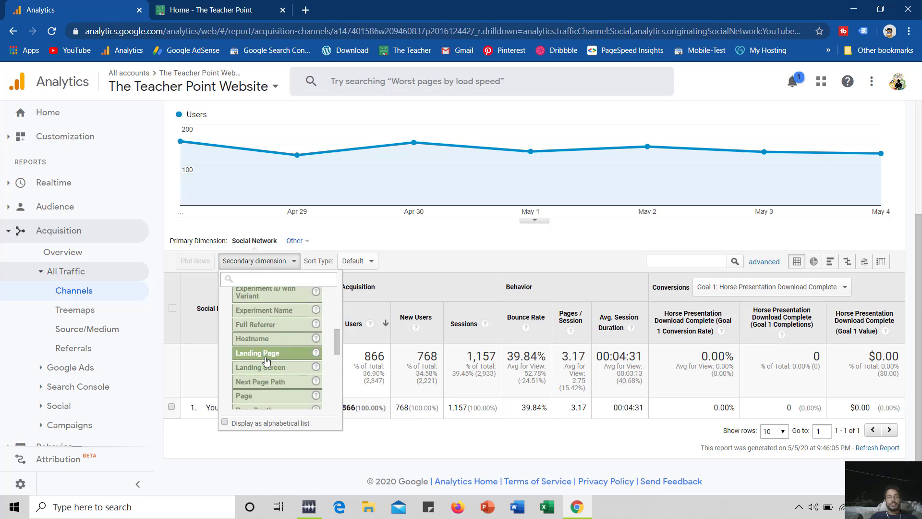
pyautogui.click(265, 355)
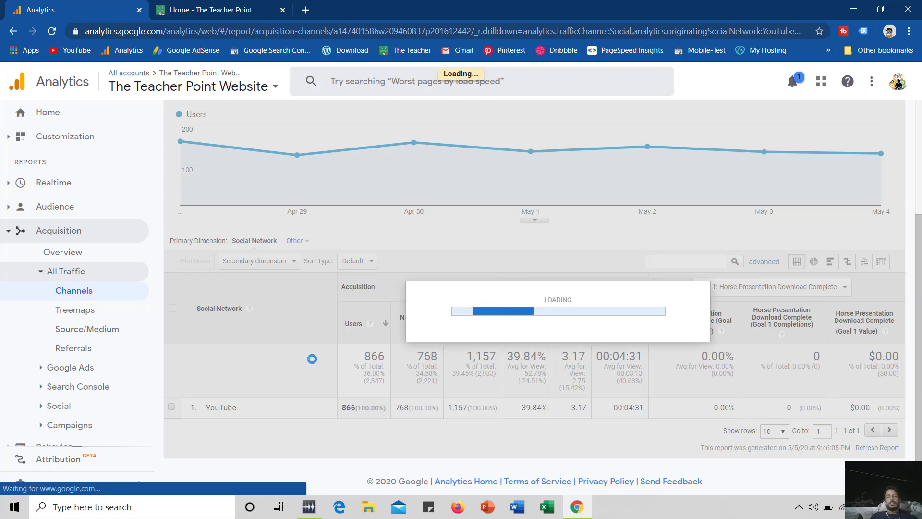
# Step: Open the particles-text-effect landing page from the report's first row and download its Particles Text Effect PowerPoint presentation
pyautogui.scroll(-3, 299, 349)
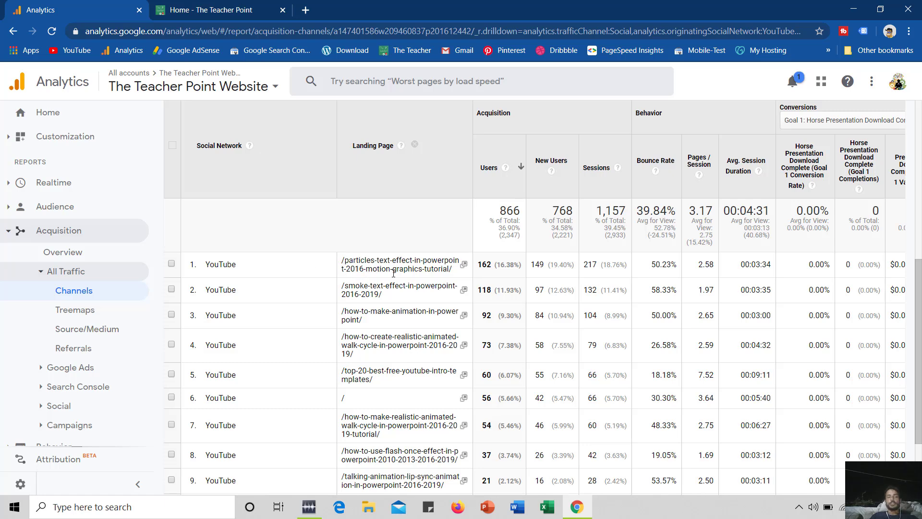
pyautogui.click(464, 266)
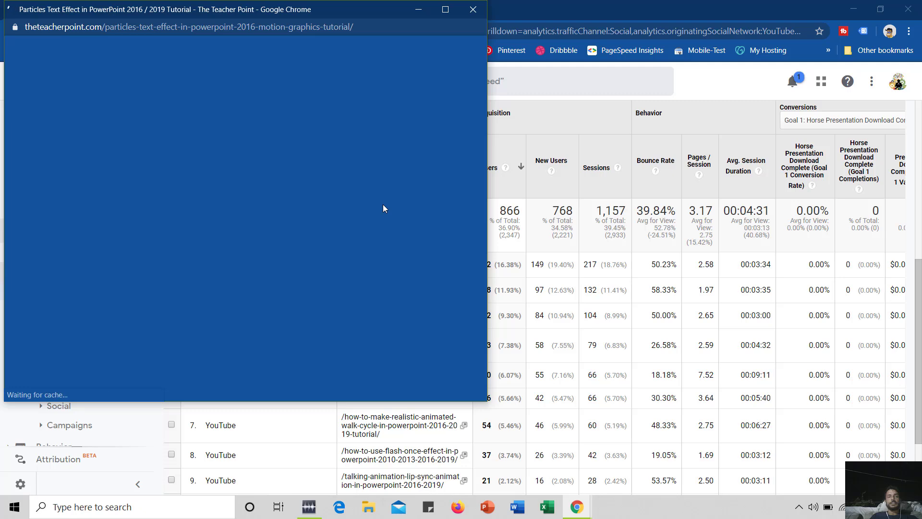
pyautogui.scroll(-3, 315, 201)
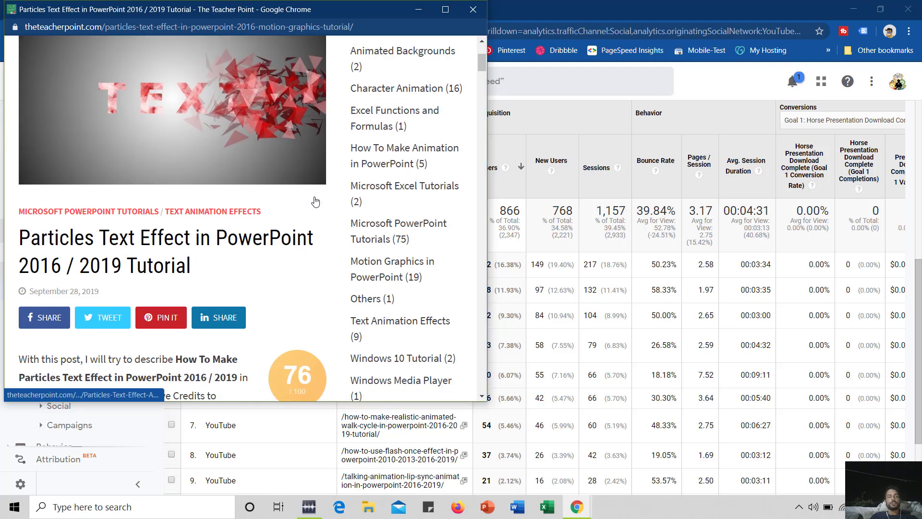
pyautogui.scroll(-4, 315, 201)
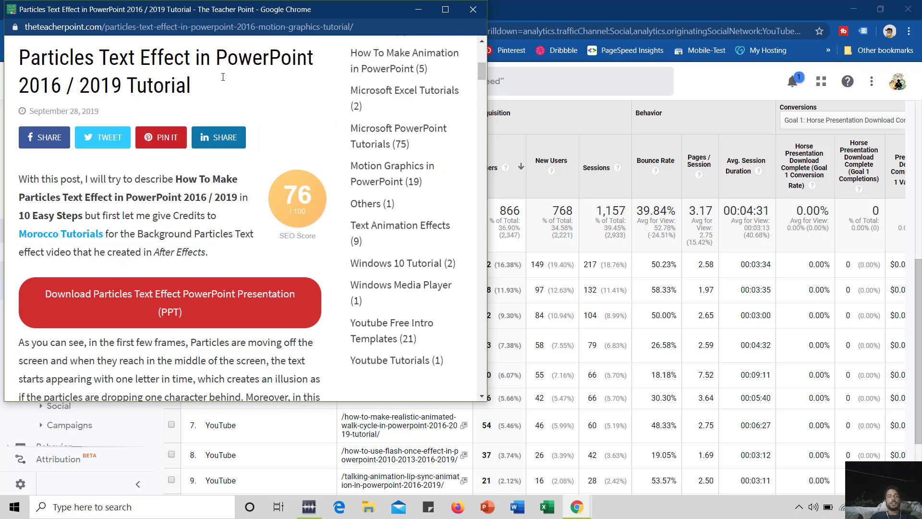
pyautogui.scroll(-3, 263, 93)
pyautogui.scroll(3, 266, 99)
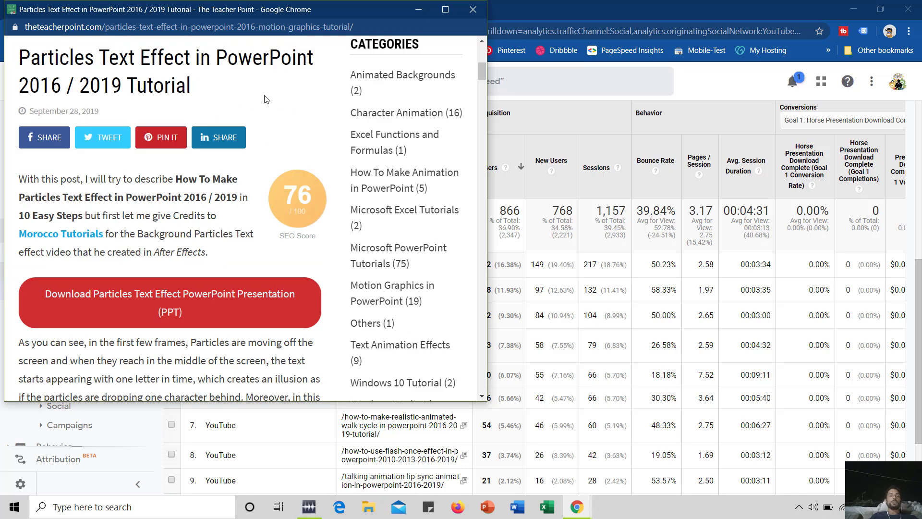
pyautogui.click(194, 301)
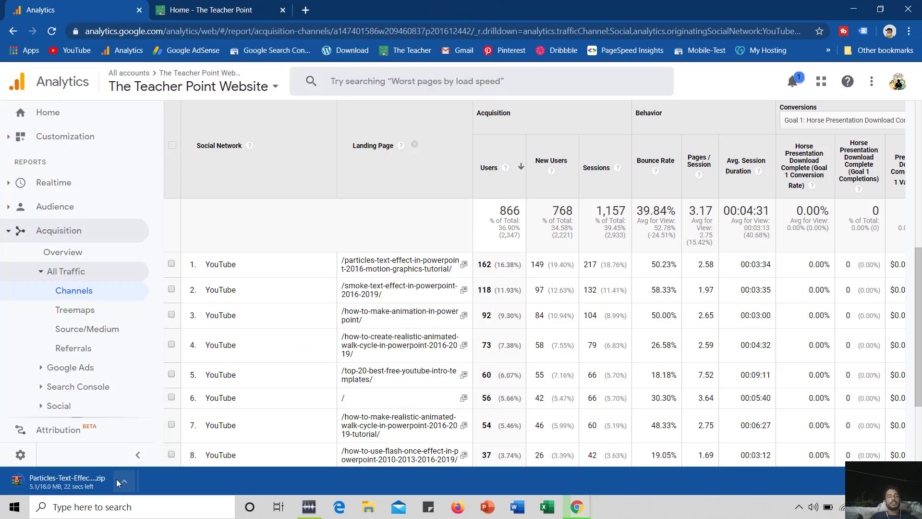
# Step: Open YouTube in a new tab, go to YouTube Studio, and show the channel's video list
pyautogui.keyDown('ctrl'); pyautogui.keyDown('shift'); pyautogui.click(70, 50); pyautogui.keyUp('shift'); pyautogui.keyUp('ctrl')
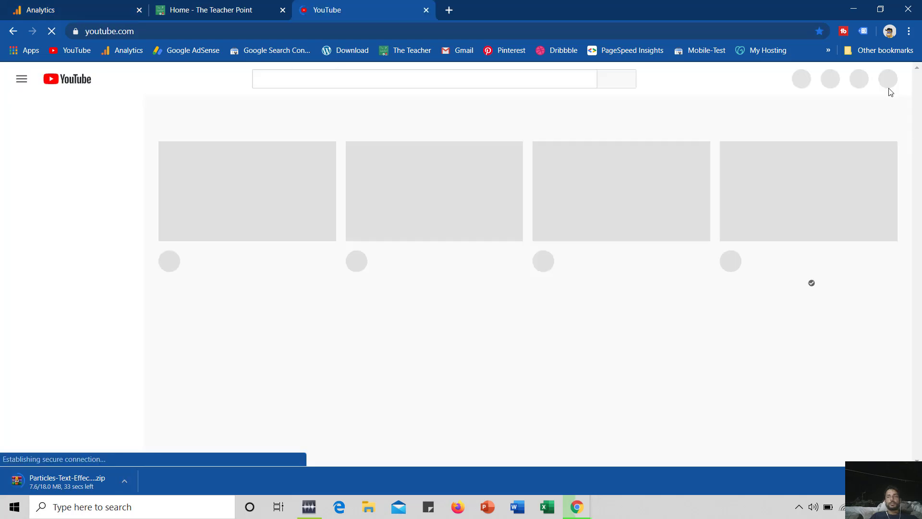
pyautogui.click(889, 88)
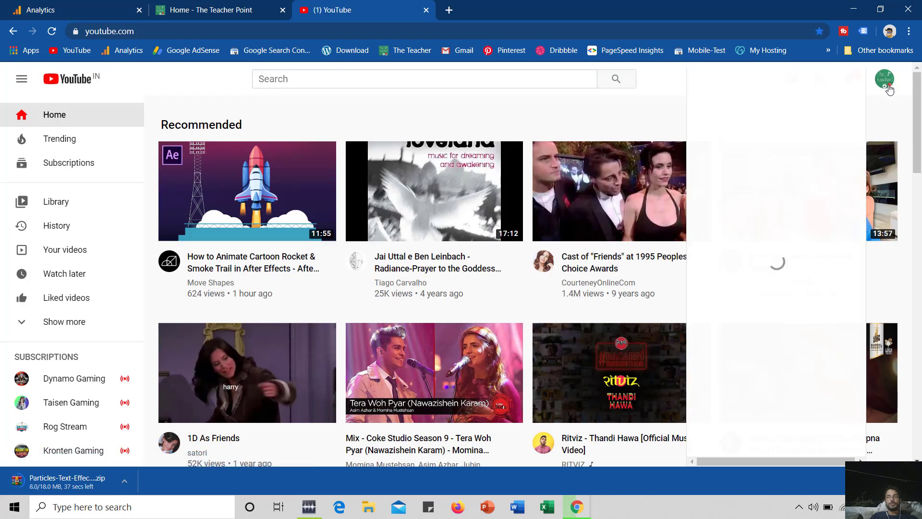
pyautogui.click(765, 181)
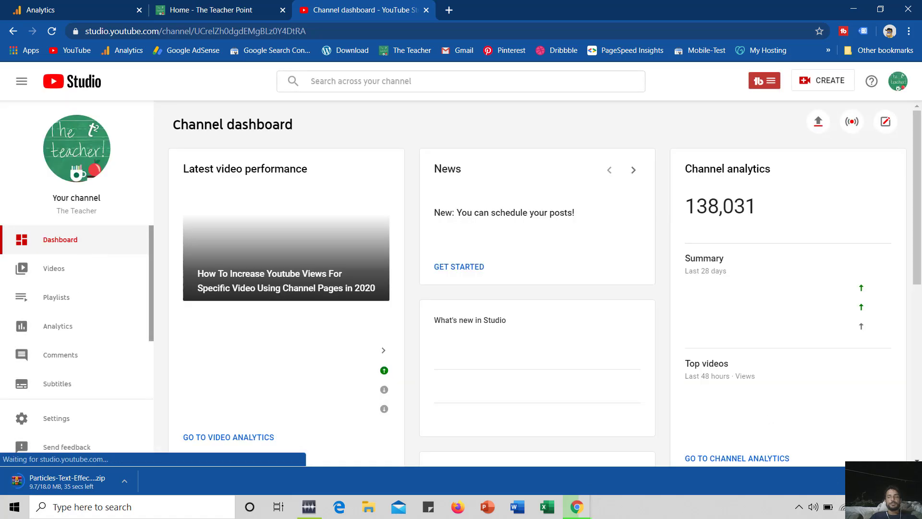
pyautogui.click(101, 268)
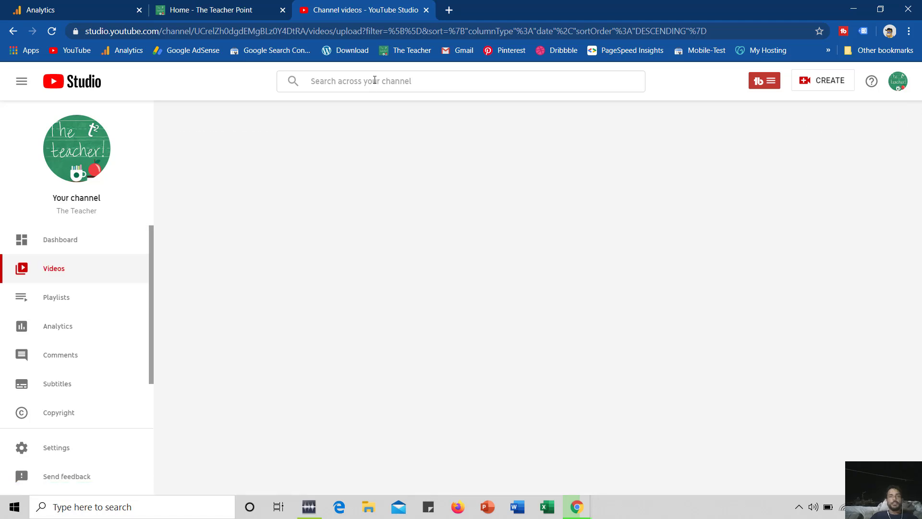
# Step: Search the channel for "particles", open the Particles Text Effect video's details, and highlight the landing page path in its description link
pyautogui.click(375, 80)
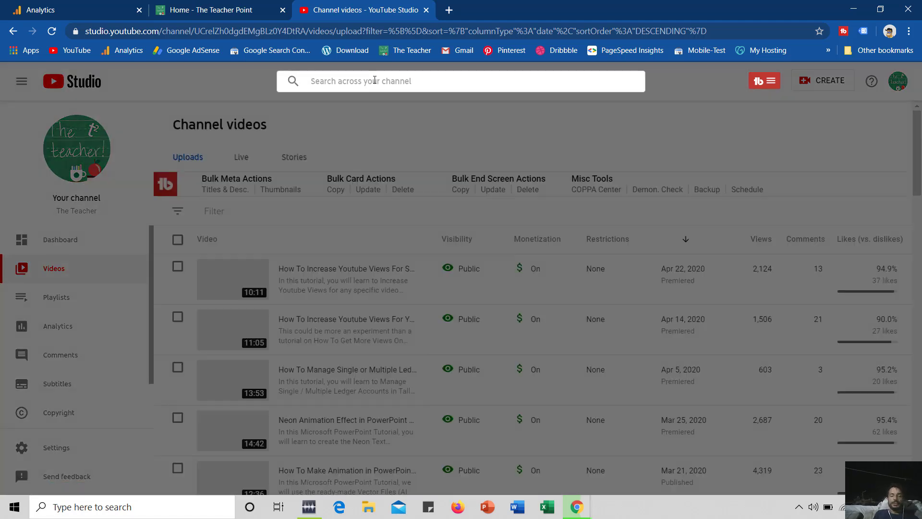
pyautogui.write('particles')
pyautogui.moveTo(383, 195)
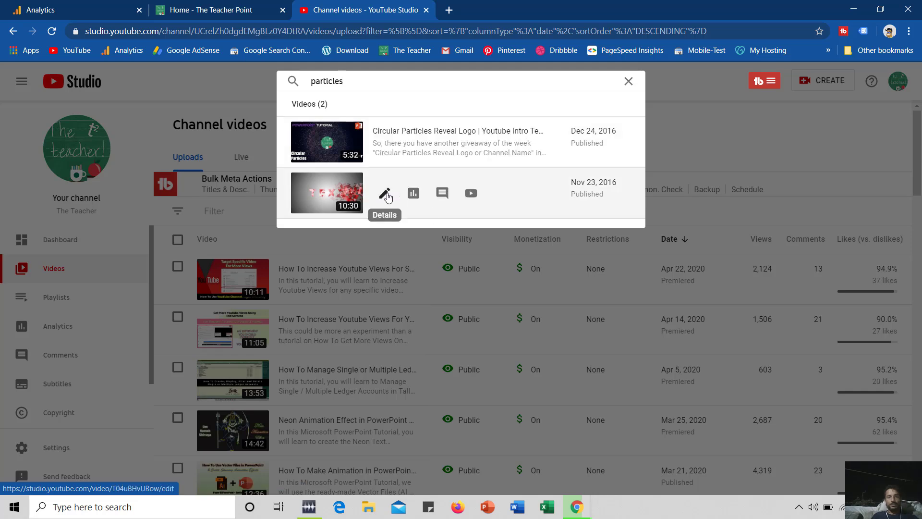
pyautogui.click(387, 197)
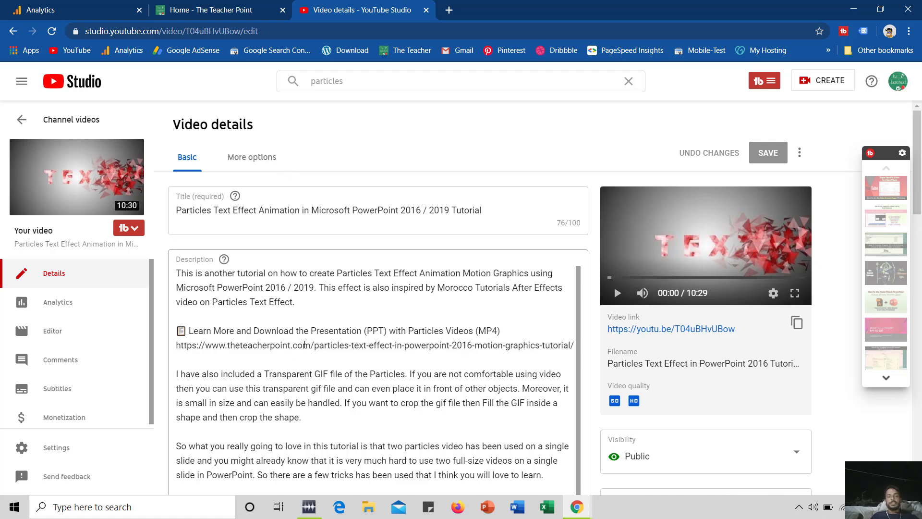
pyautogui.moveTo(311, 346); pyautogui.dragTo(575, 346)
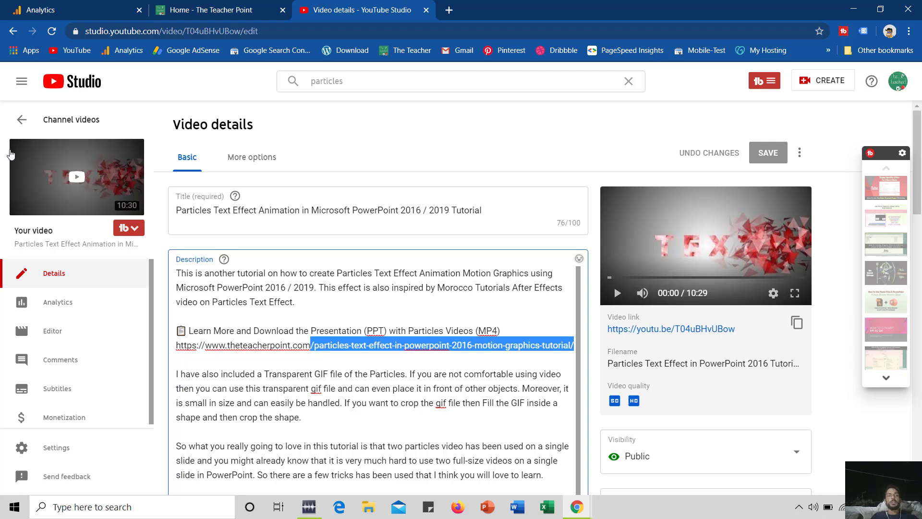
# Step: Return to the channel's video list and open the analytics of the two most recent videos in separate tabs
pyautogui.click(37, 126)
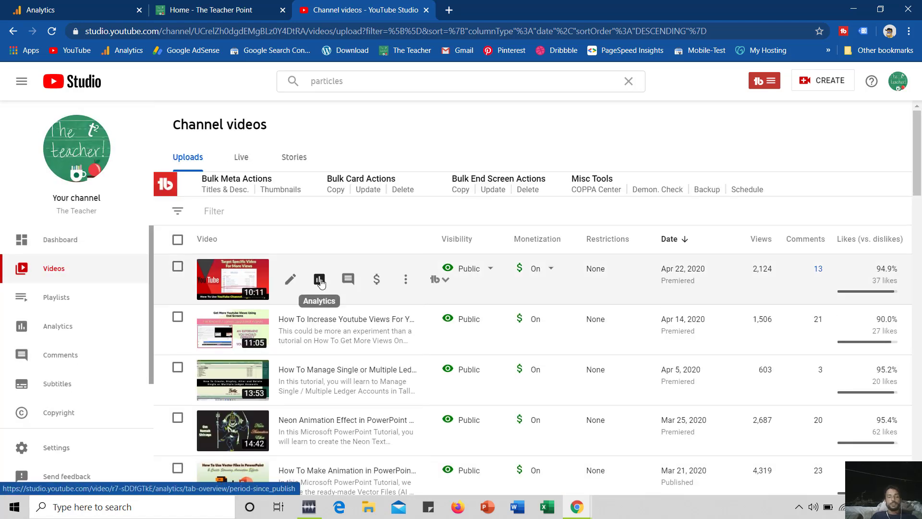
pyautogui.middleClick(320, 280)
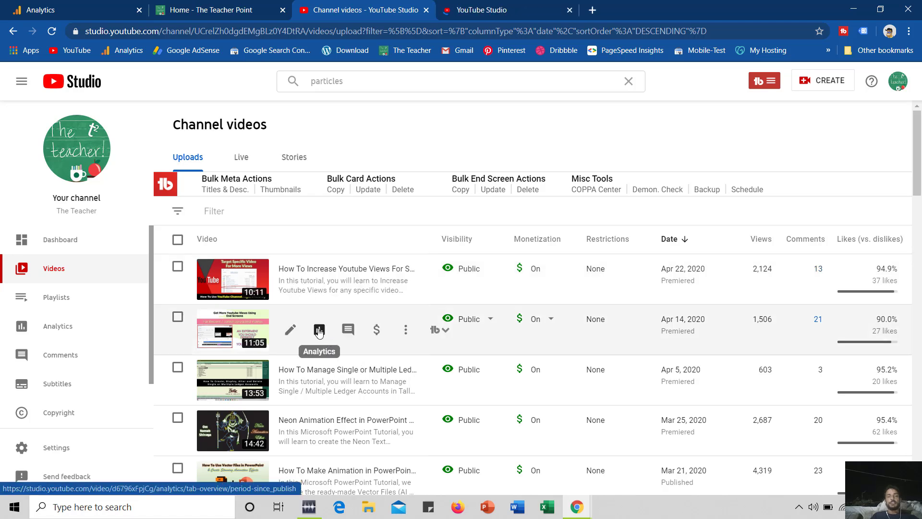
pyautogui.middleClick(320, 330)
pyautogui.hotkey('ctrl', 'Tab')
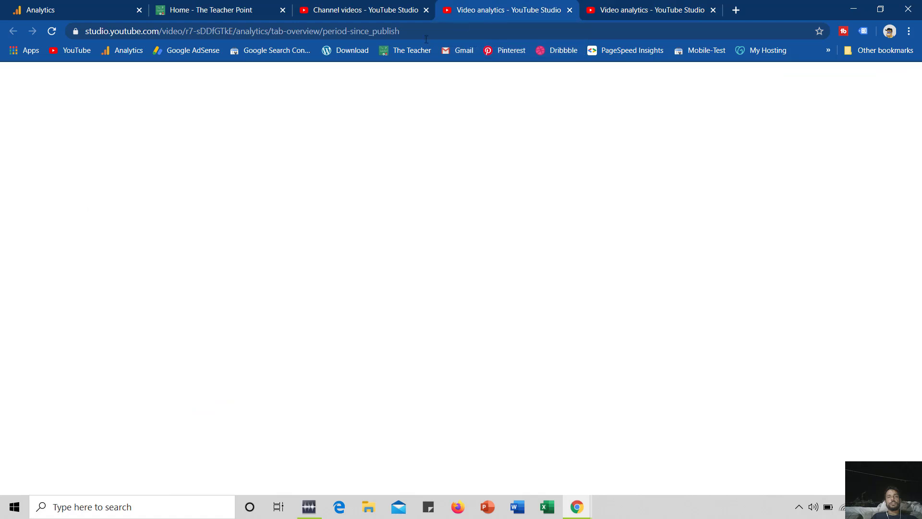
pyautogui.hotkey('ctrl', 'Tab')
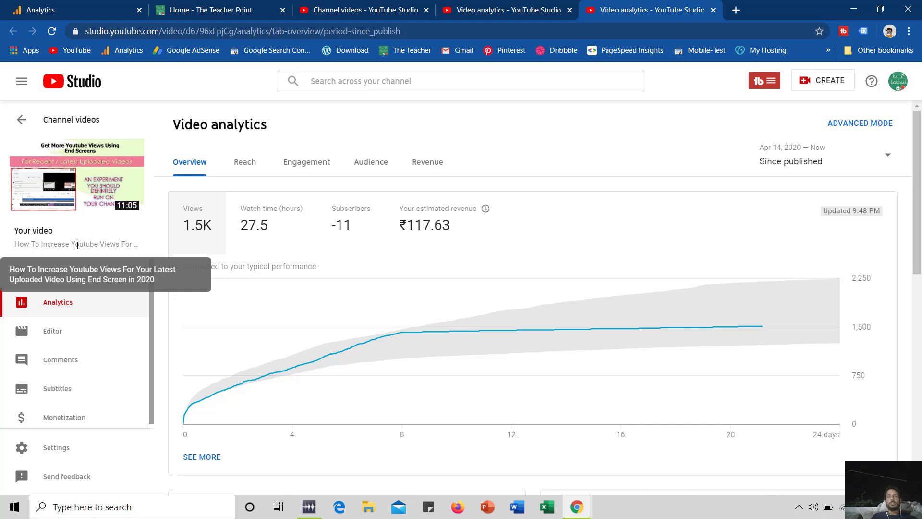
pyautogui.hotkey('ctrl', 'shift', 'Tab')
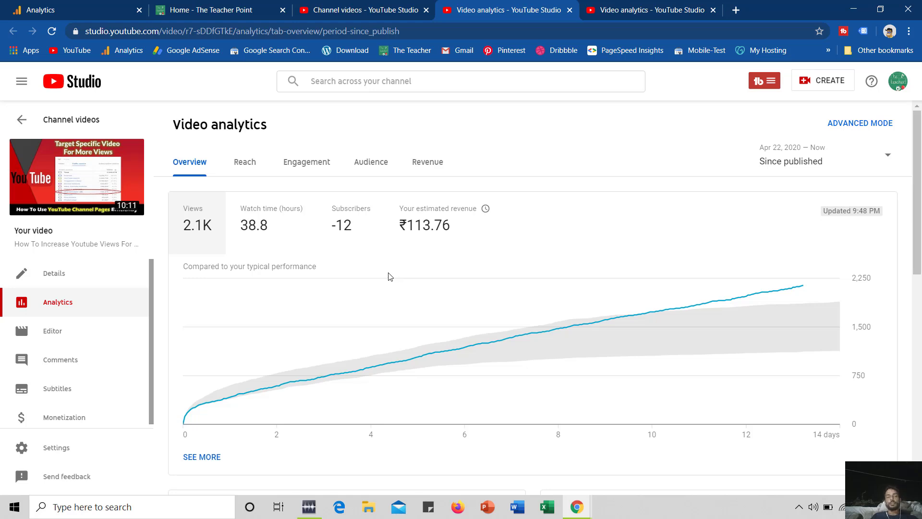
# Step: View the Reach analytics of the April 22 video and open its full traffic source report down to the table
pyautogui.scroll(-5, 390, 277)
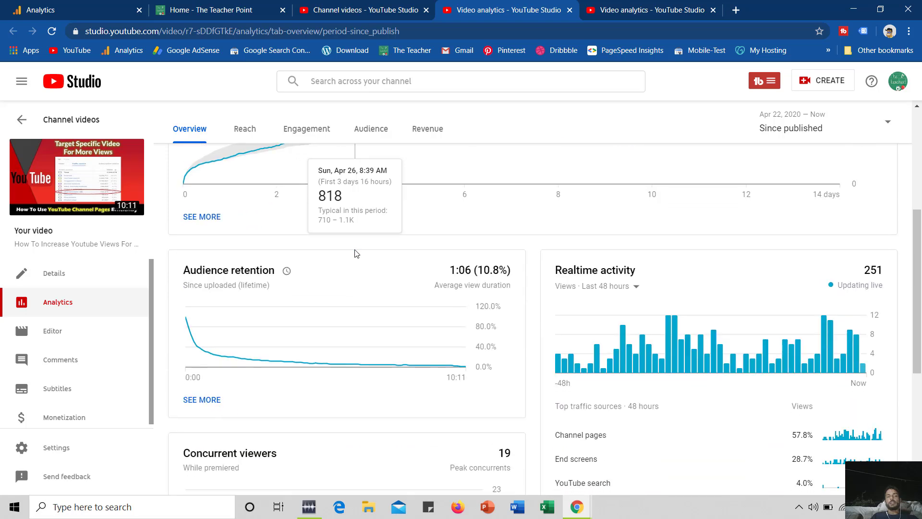
pyautogui.click(246, 129)
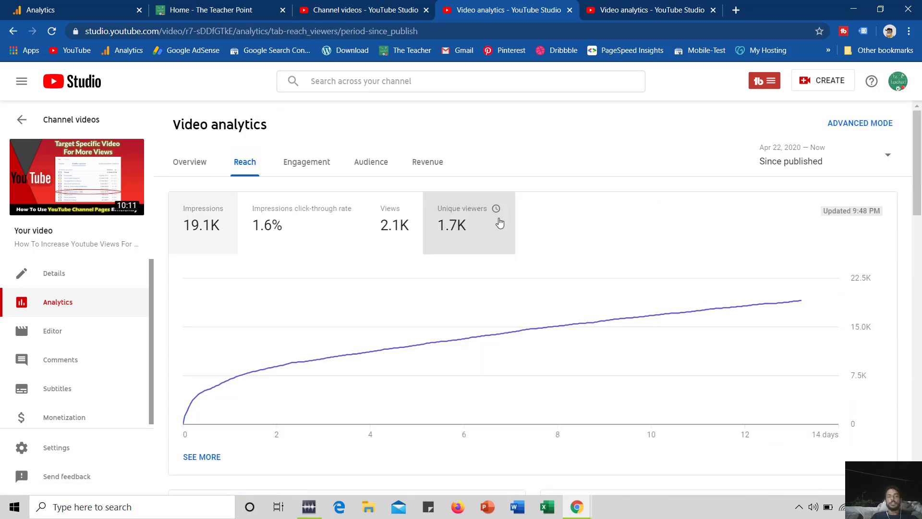
pyautogui.scroll(-7, 499, 222)
pyautogui.moveTo(197, 153)
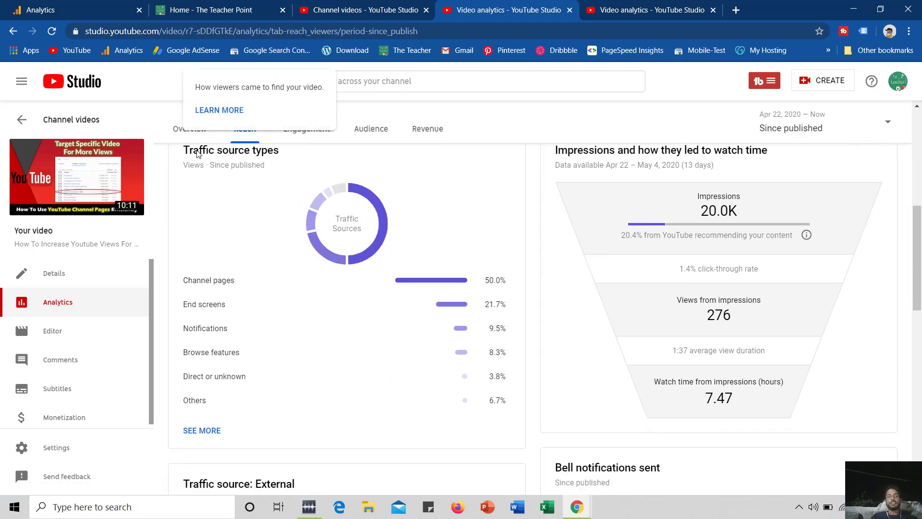
pyautogui.click(208, 431)
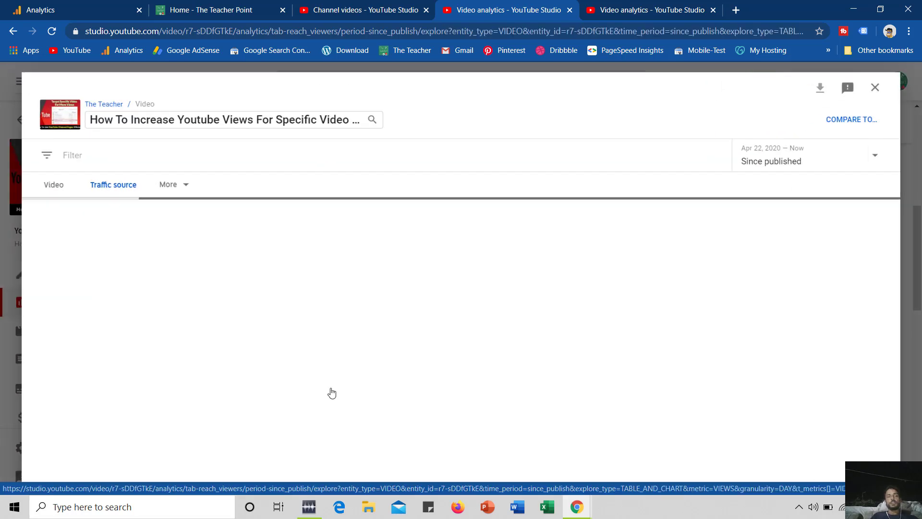
pyautogui.scroll(-4, 216, 254)
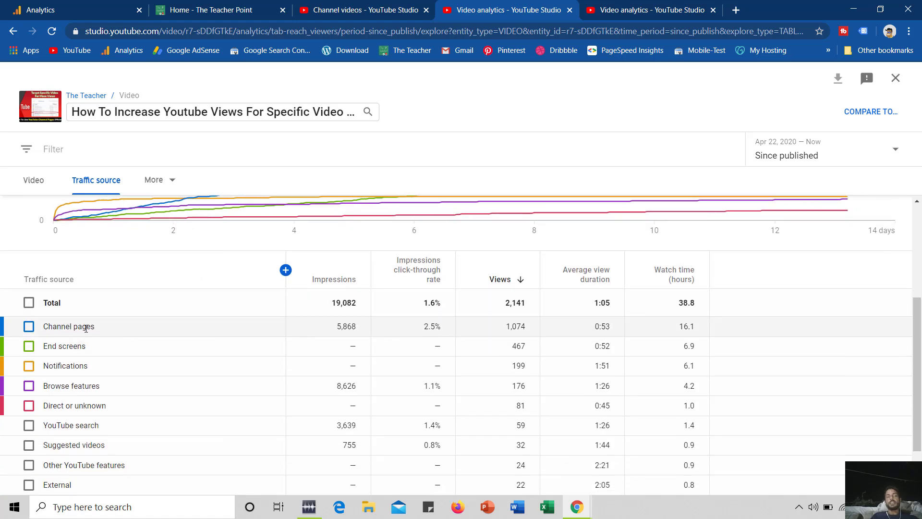
# Step: Open YouTube in a new tab and view the featured video on the channel's own home page
pyautogui.click(736, 10)
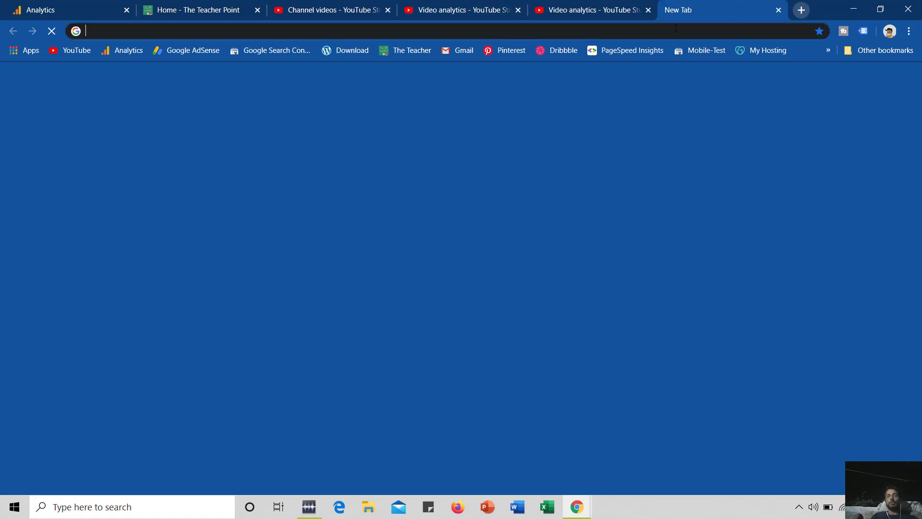
pyautogui.click(72, 50)
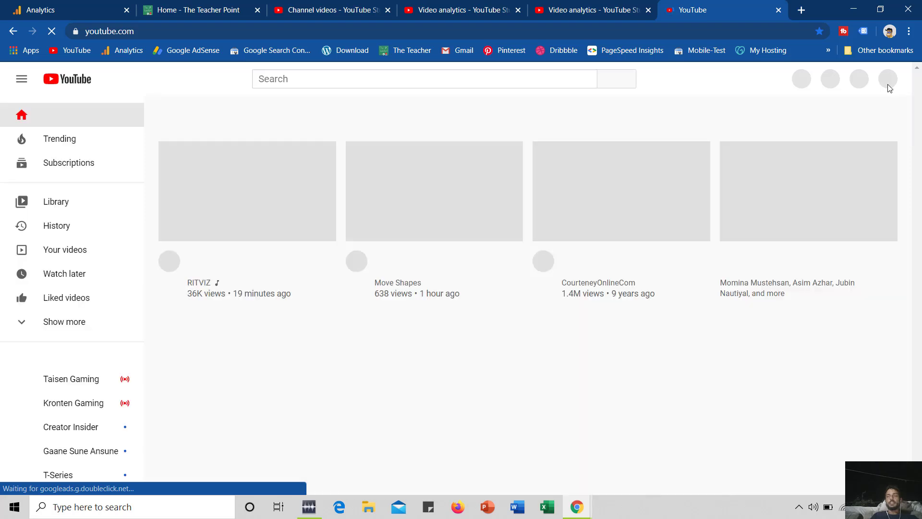
pyautogui.click(888, 85)
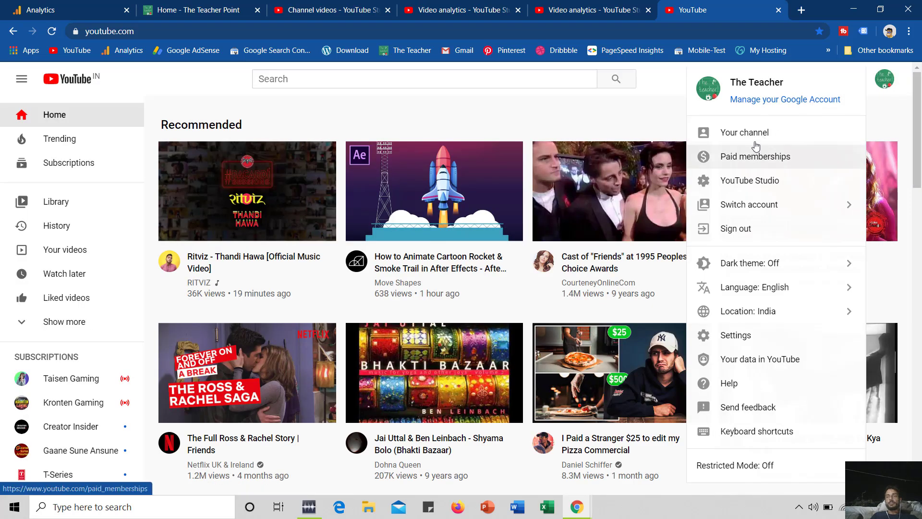
pyautogui.click(756, 132)
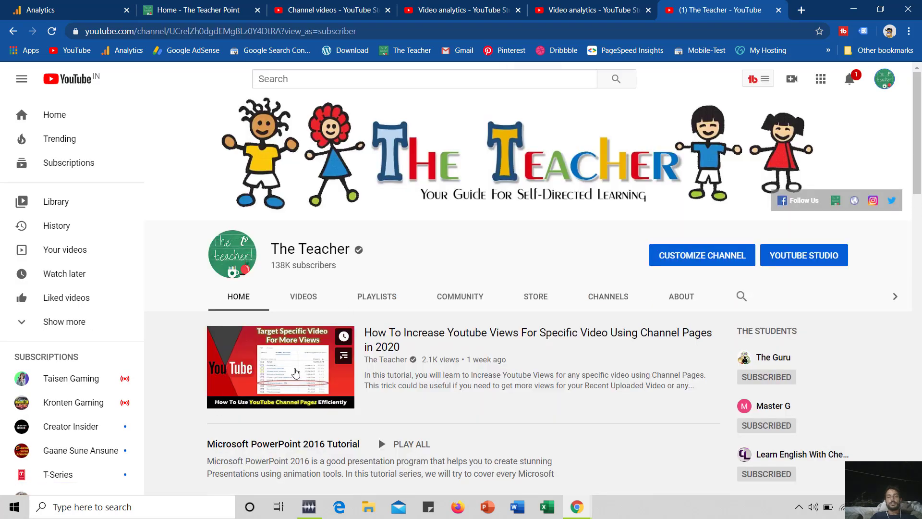
pyautogui.scroll(-2, 308, 356)
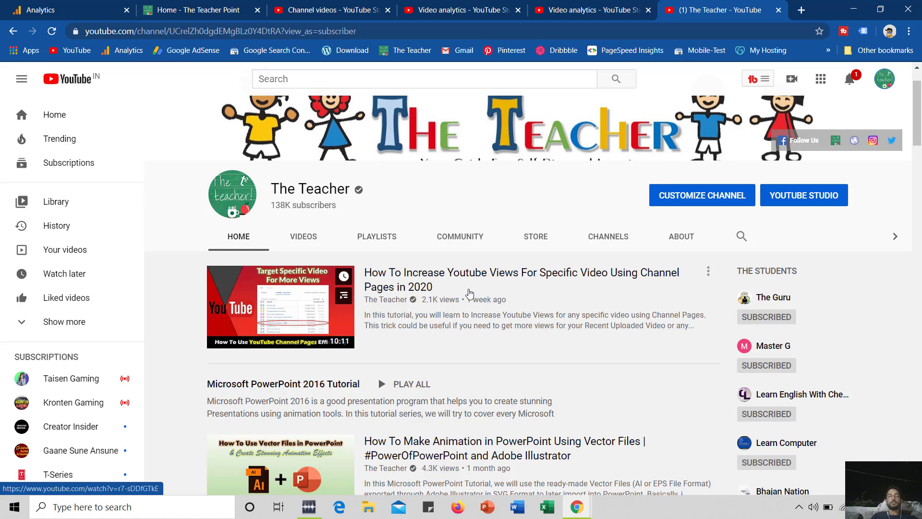
# Step: Revisit the April 22 video's traffic sources, and open the April 14 video's full traffic source report from its Reach analytics
pyautogui.click(332, 10)
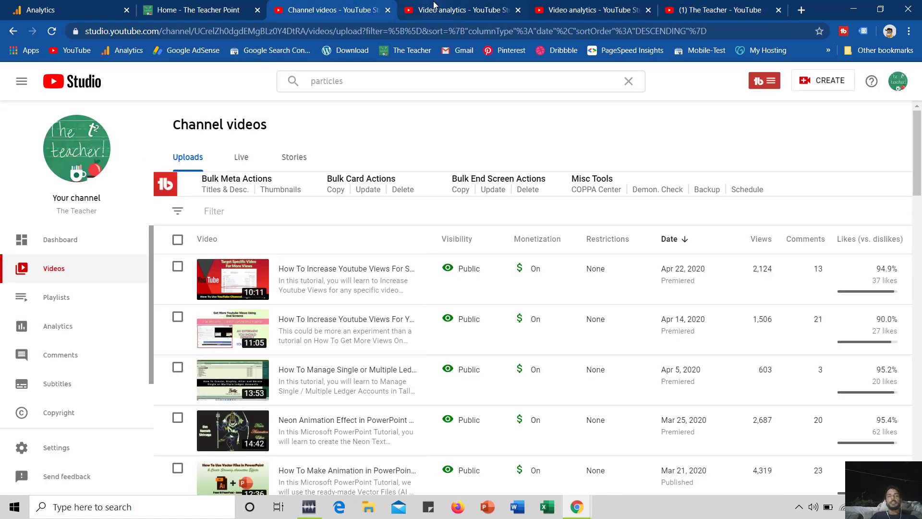
pyautogui.click(435, 8)
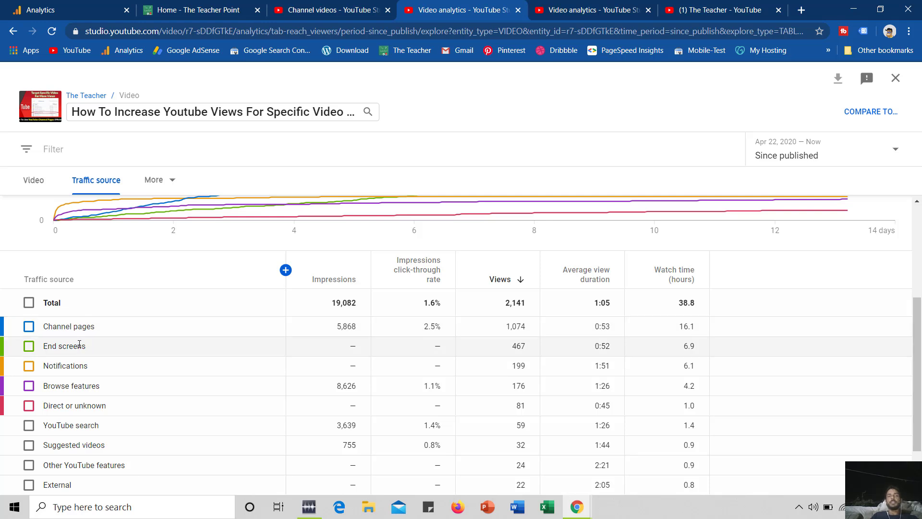
pyautogui.click(575, 13)
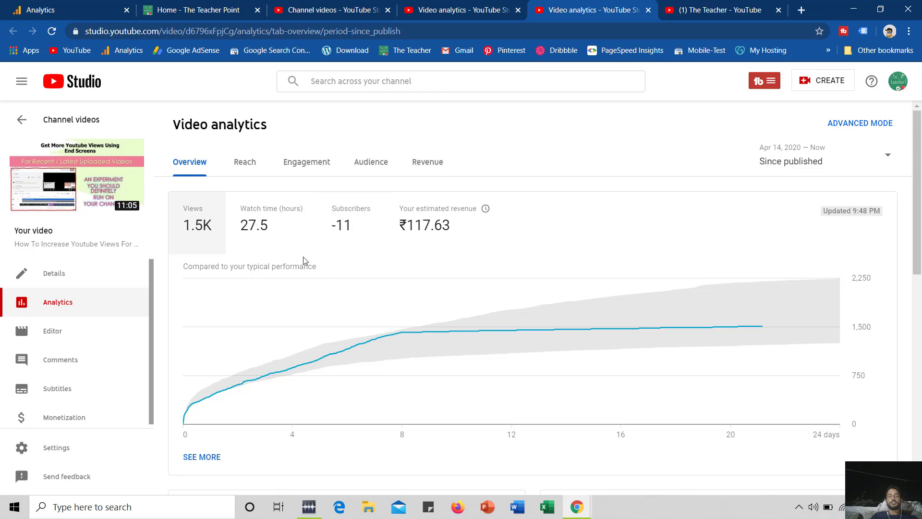
pyautogui.click(243, 163)
pyautogui.scroll(-7, 263, 189)
pyautogui.click(214, 431)
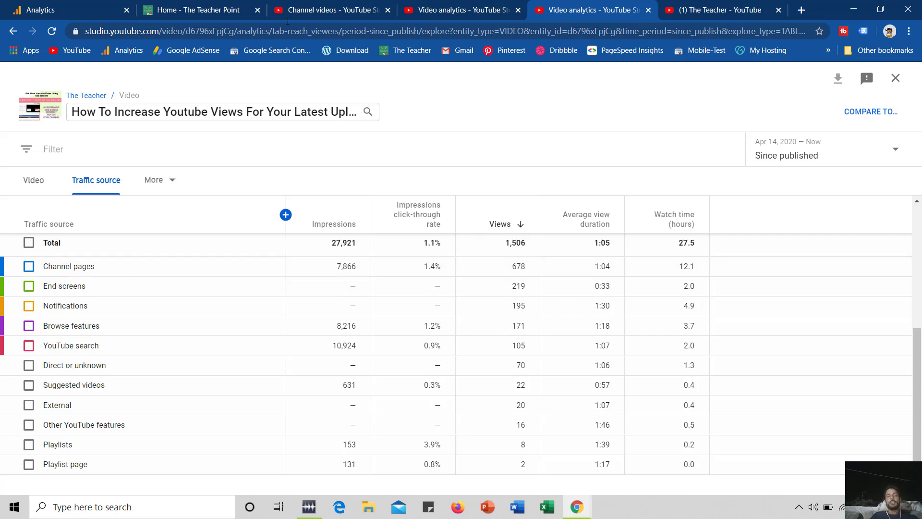
# Step: Close the April 22 video's traffic source report and go back to the channel's video list
pyautogui.click(309, 7)
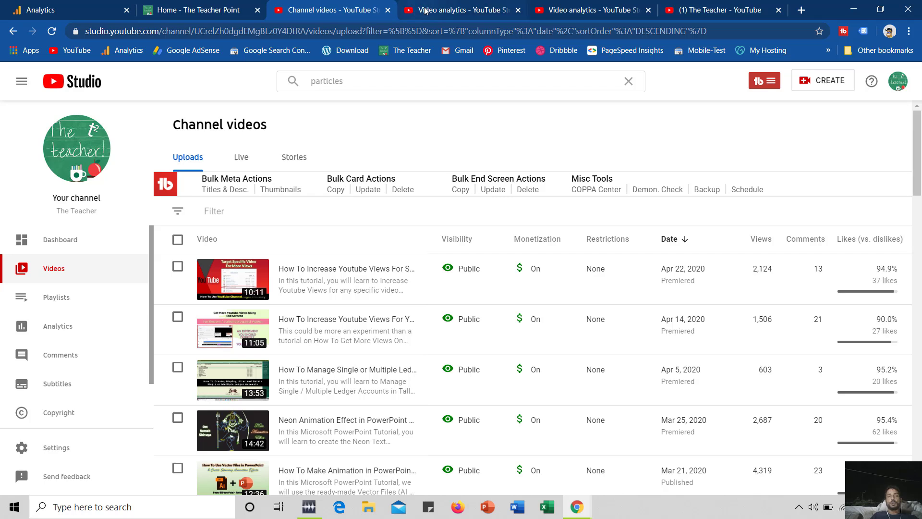
pyautogui.click(426, 10)
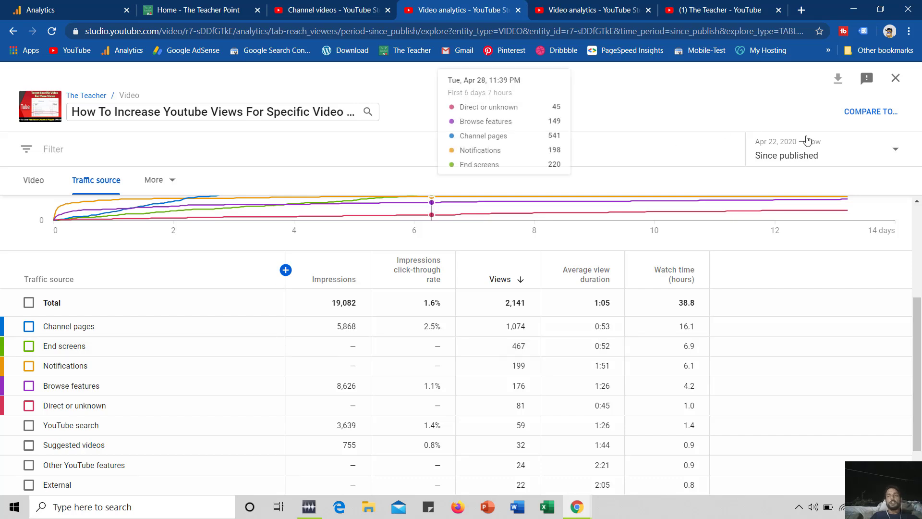
pyautogui.click(896, 78)
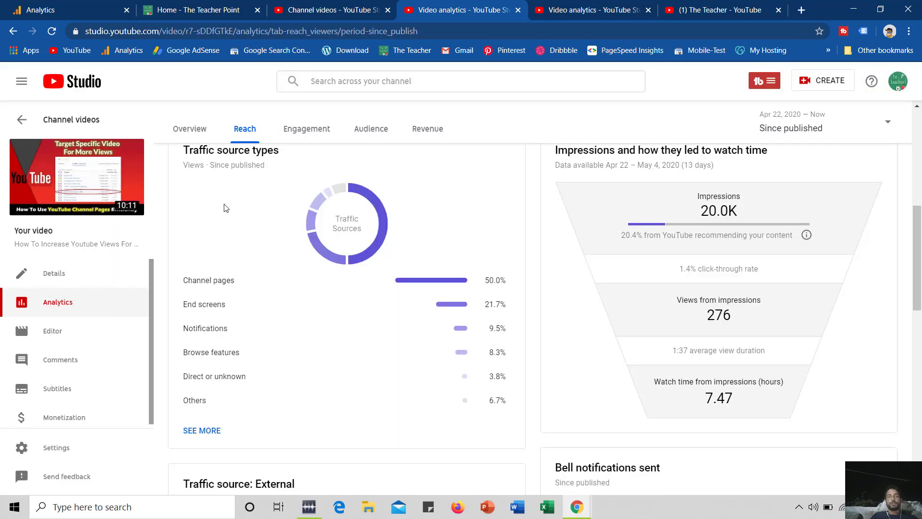
pyautogui.click(109, 282)
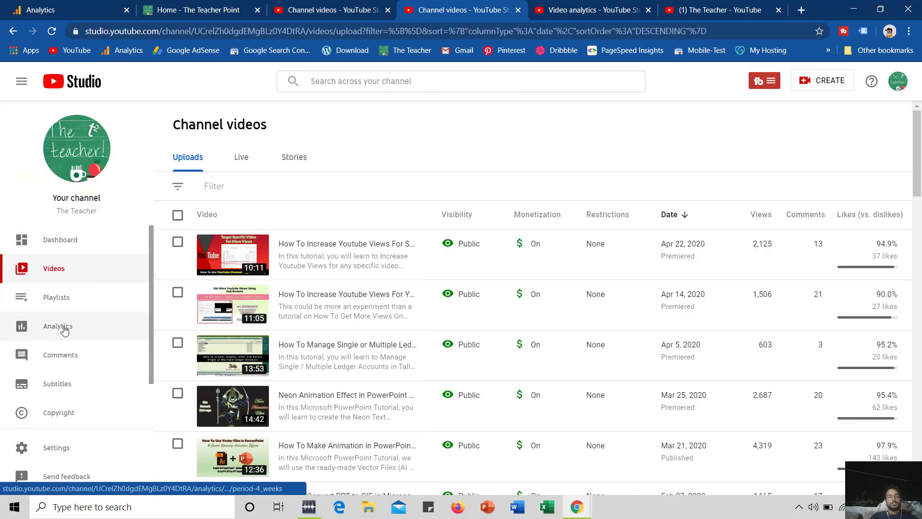
# Step: Open the channel analytics and examine the full traffic source report for the last 28 days from the Reach data
pyautogui.click(64, 330)
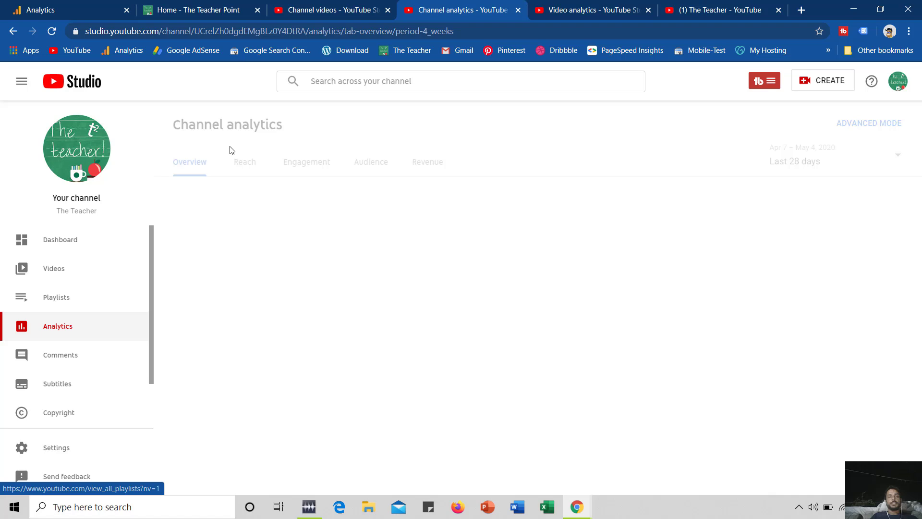
pyautogui.click(250, 163)
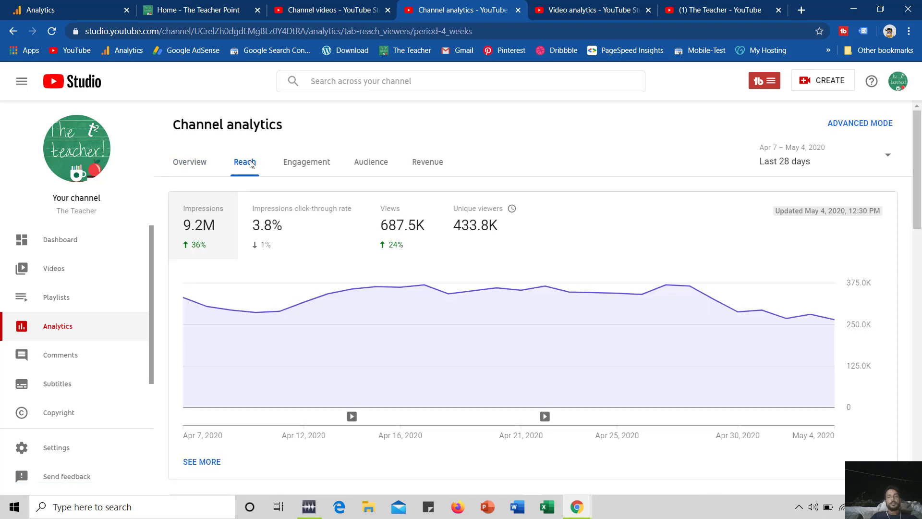
pyautogui.scroll(-8, 273, 218)
pyautogui.scroll(-1, 279, 236)
pyautogui.click(201, 375)
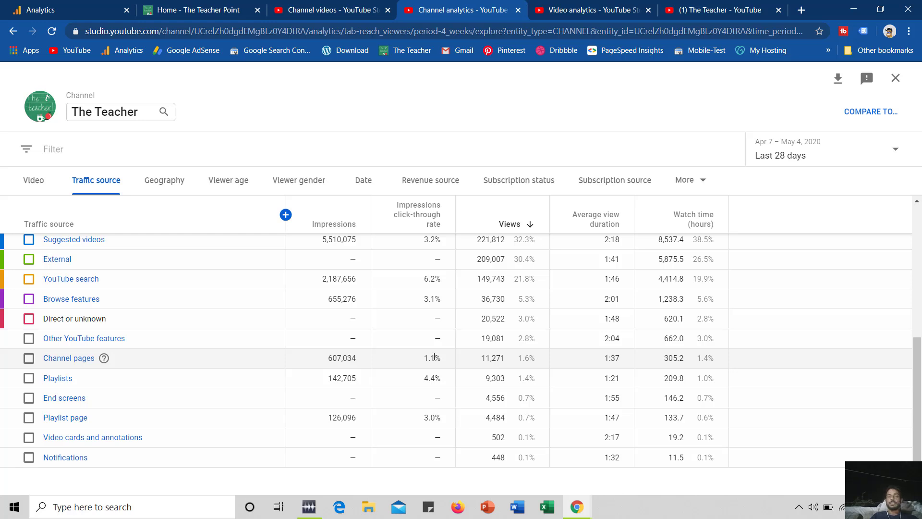
pyautogui.scroll(5, 434, 357)
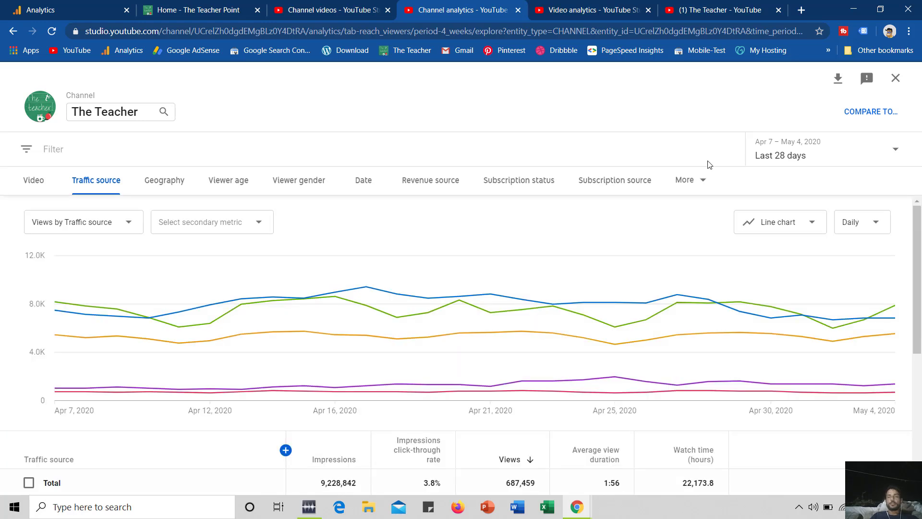
pyautogui.click(694, 181)
pyautogui.scroll(-1, 650, 326)
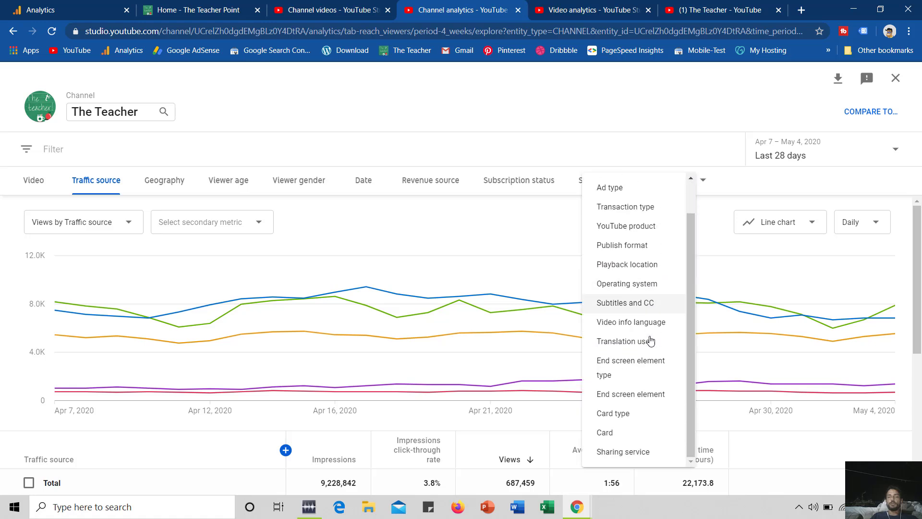
pyautogui.click(896, 82)
pyautogui.click(896, 82)
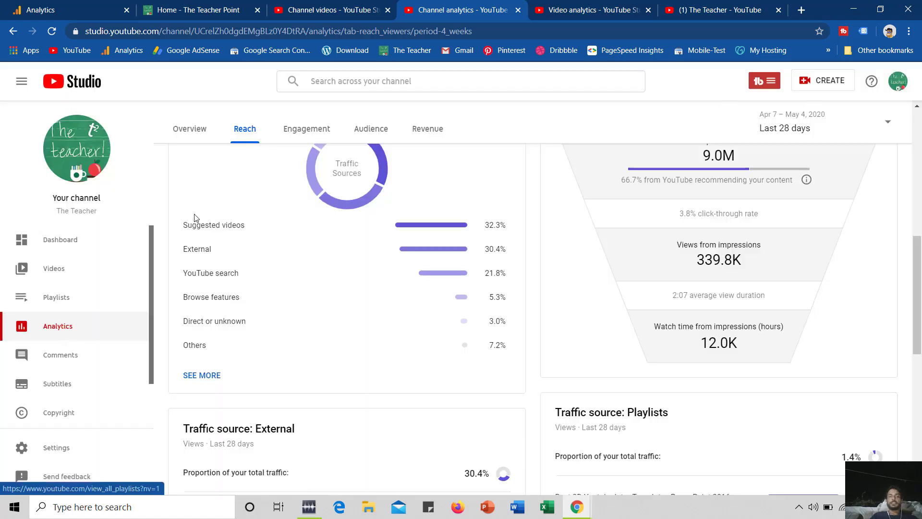
pyautogui.scroll(6, 484, 183)
pyautogui.scroll(2, 508, 178)
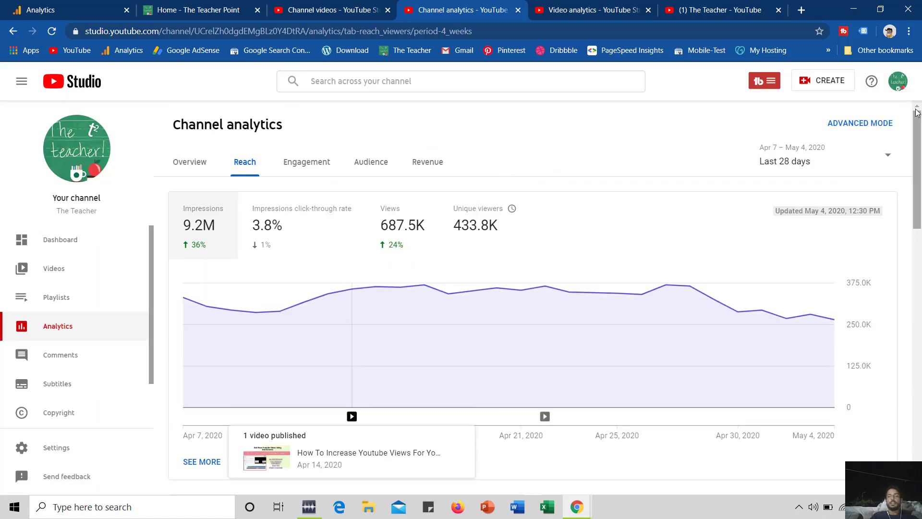
# Step: Open the channel's advanced analytics and break the report down by End screen element type
pyautogui.click(850, 124)
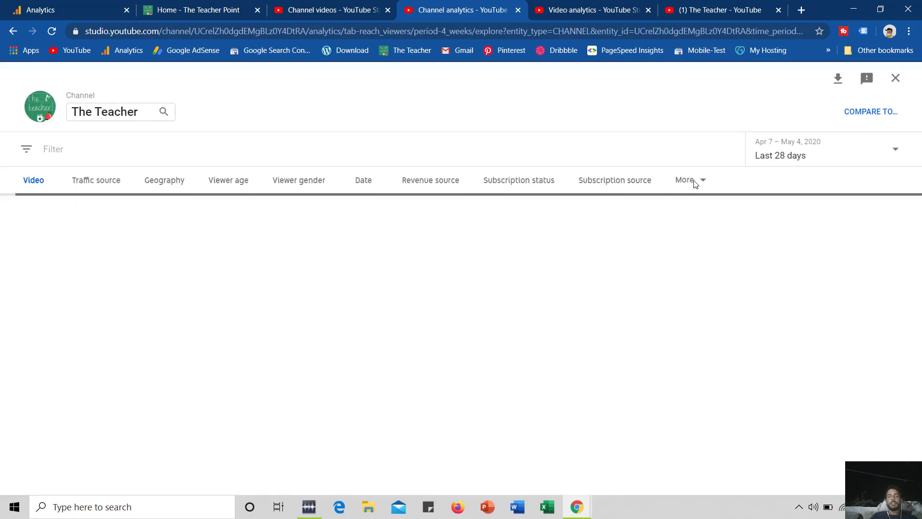
pyautogui.click(677, 186)
pyautogui.scroll(-2, 664, 298)
pyautogui.click(633, 367)
pyautogui.scroll(-4, 308, 264)
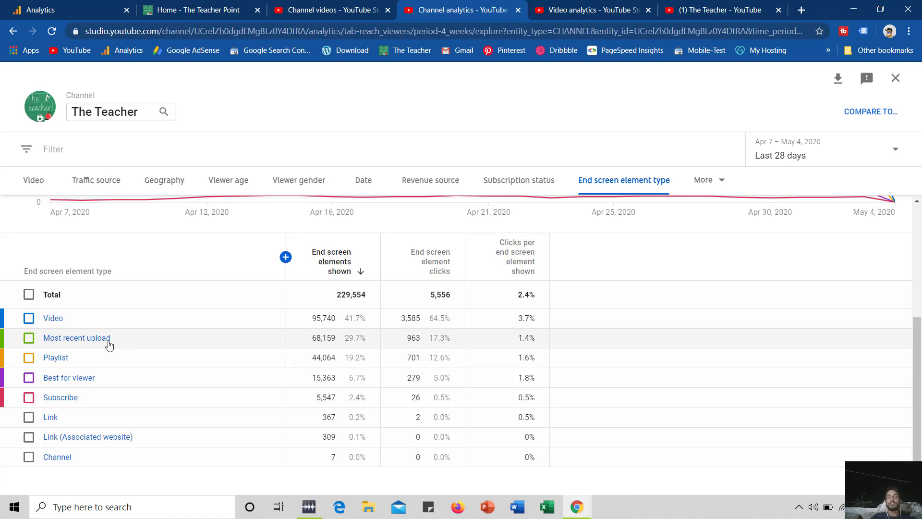
# Step: Set the end screen element type report's period to March and examine its table
pyautogui.scroll(3, 206, 329)
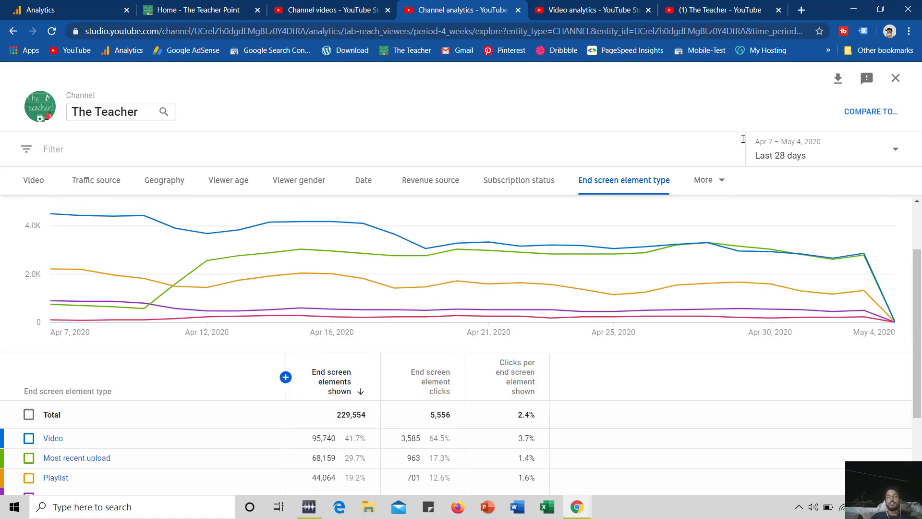
pyautogui.click(810, 159)
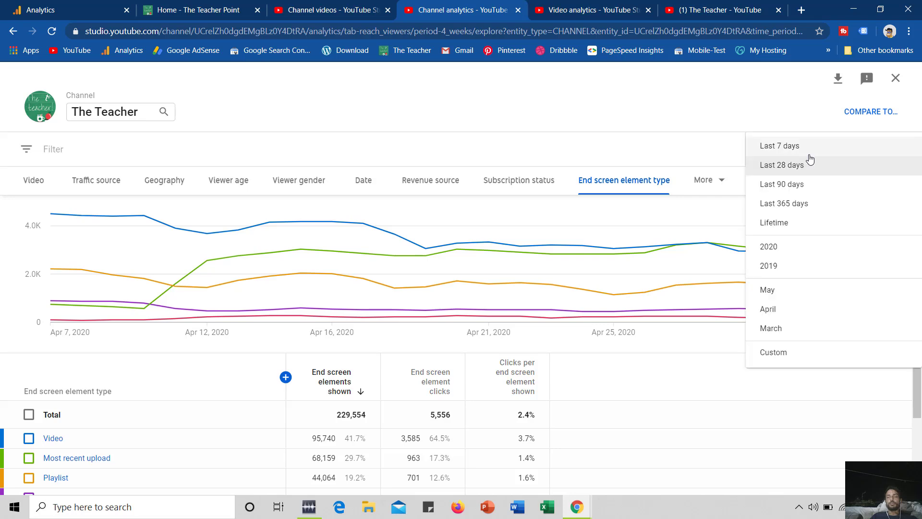
pyautogui.click(793, 333)
pyautogui.scroll(-3, 208, 265)
pyautogui.scroll(-1, 208, 266)
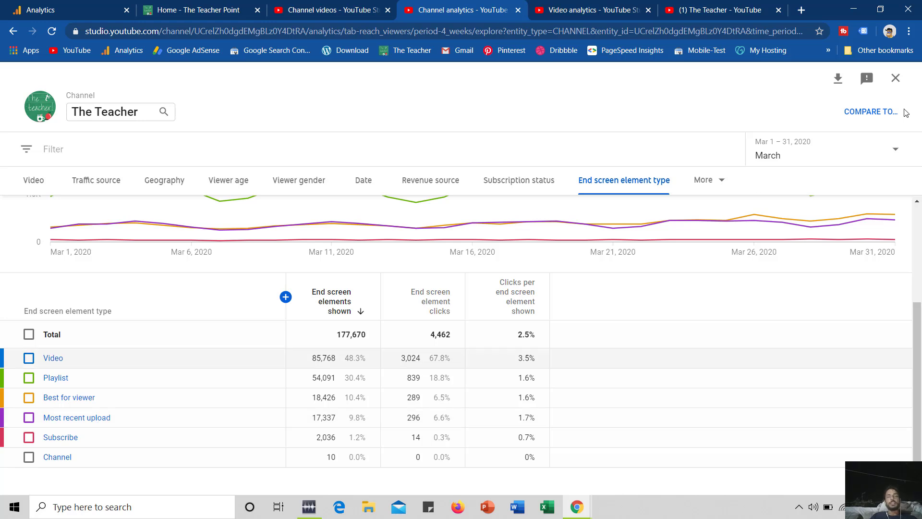
# Step: Set the end screen element type report's period to April, examine its table and close the report
pyautogui.click(821, 154)
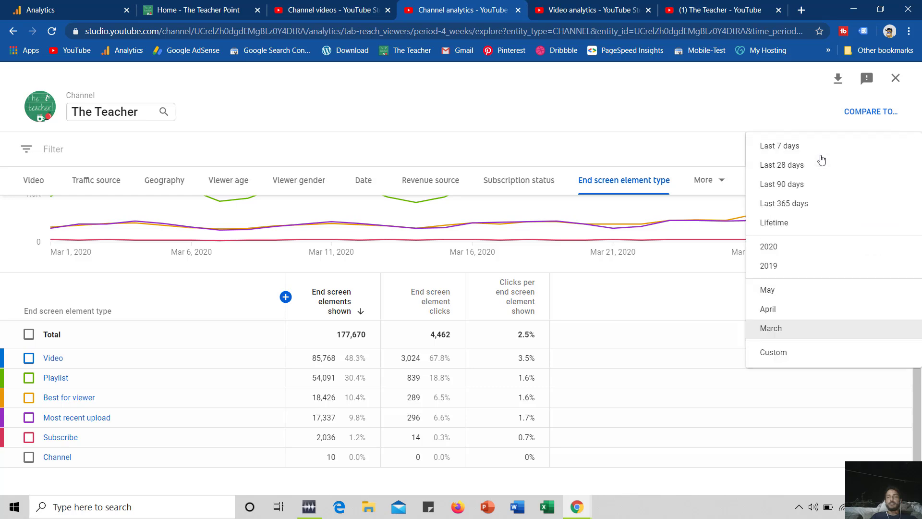
pyautogui.click(796, 310)
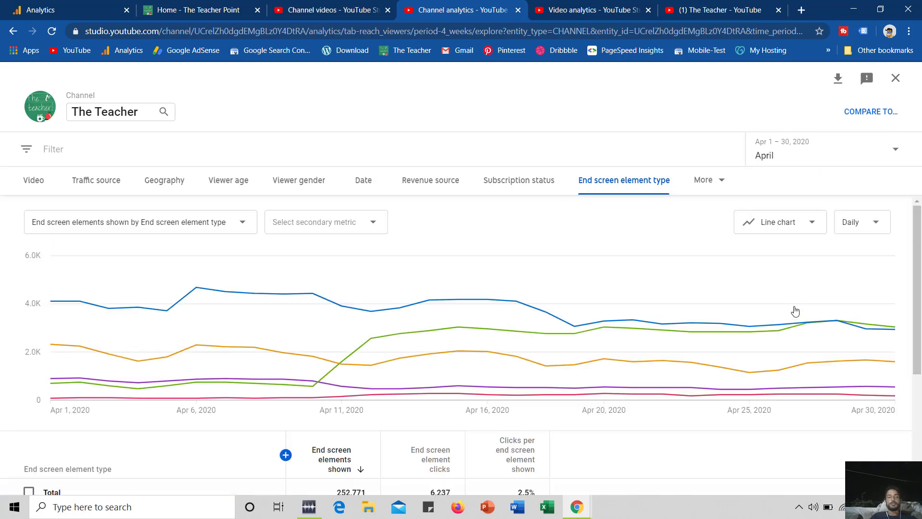
pyautogui.scroll(-4, 778, 310)
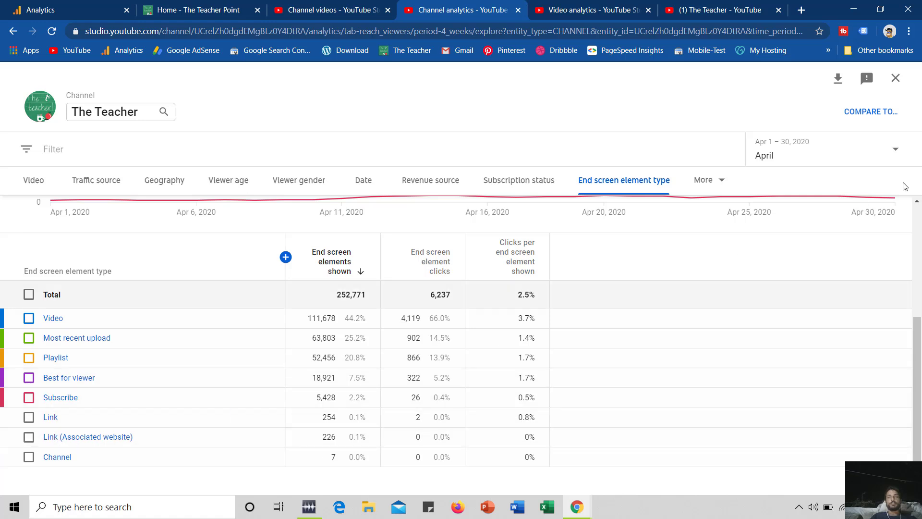
pyautogui.click(896, 78)
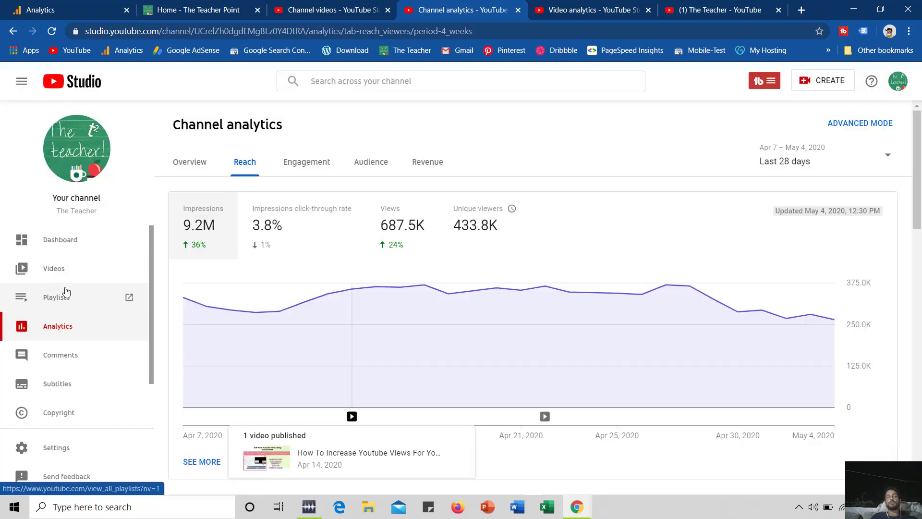
# Step: Open the Advanced channel settings page from the channel's advanced settings
pyautogui.click(57, 449)
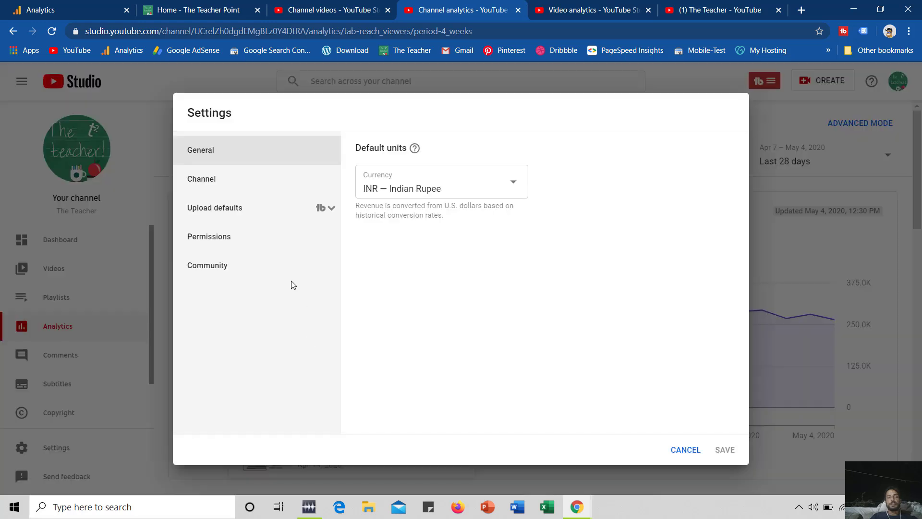
pyautogui.click(217, 180)
pyautogui.click(455, 154)
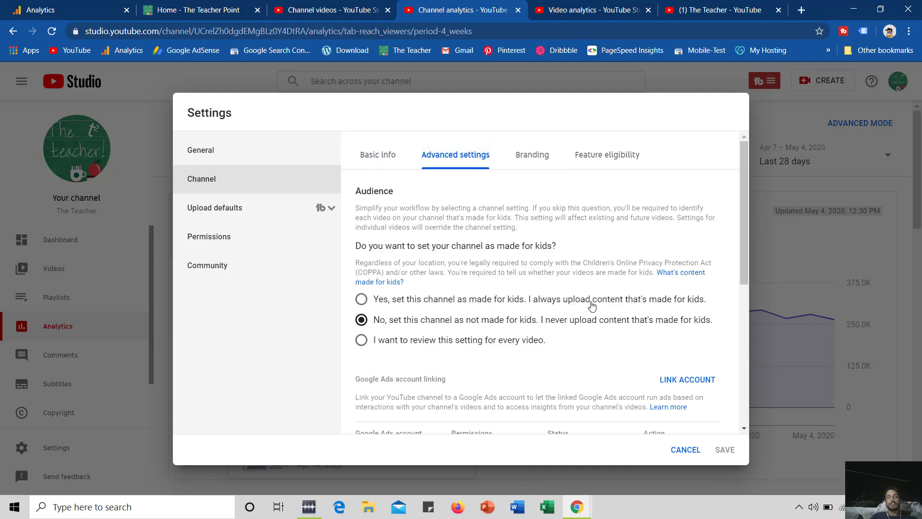
pyautogui.scroll(-4, 590, 305)
pyautogui.scroll(-3, 556, 297)
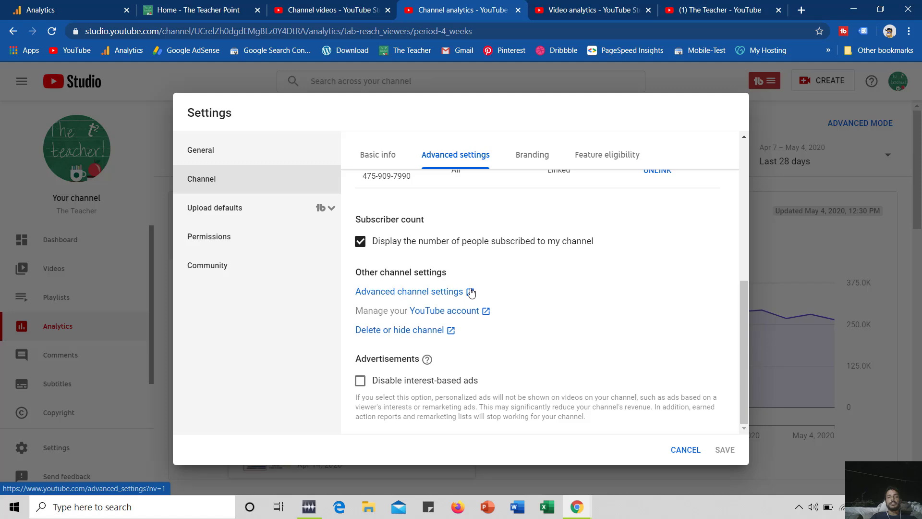
pyautogui.click(444, 295)
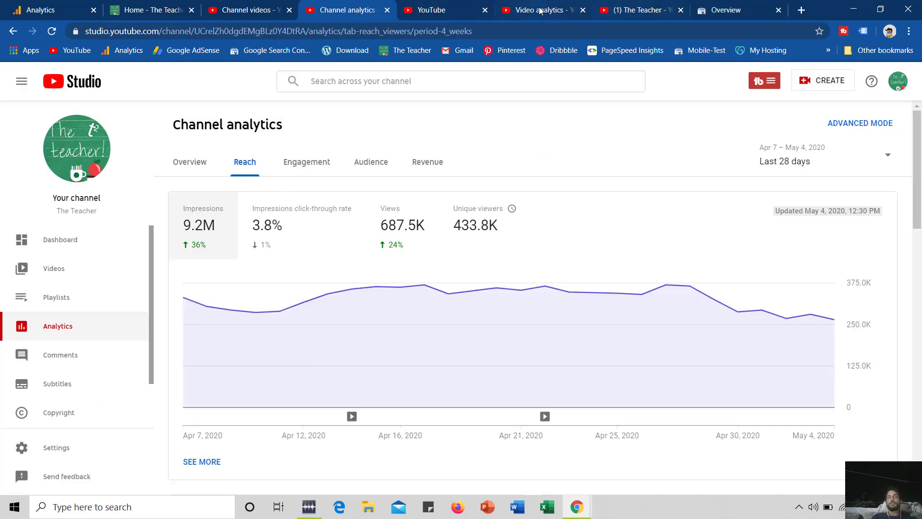
# Step: Close the video analytics, advanced channel settings and public channel page tabs and return to the channel analytics
pyautogui.click(538, 10)
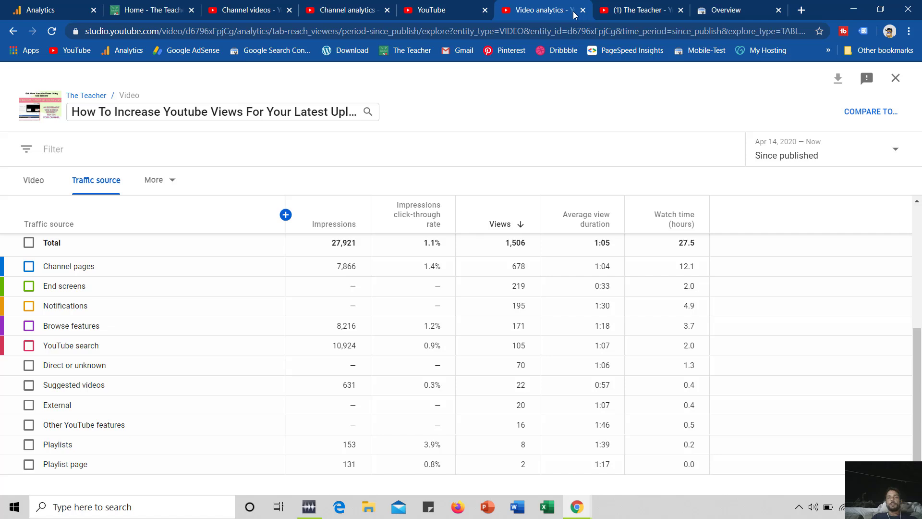
pyautogui.hotkey('ctrl', 'w')
pyautogui.click(485, 10)
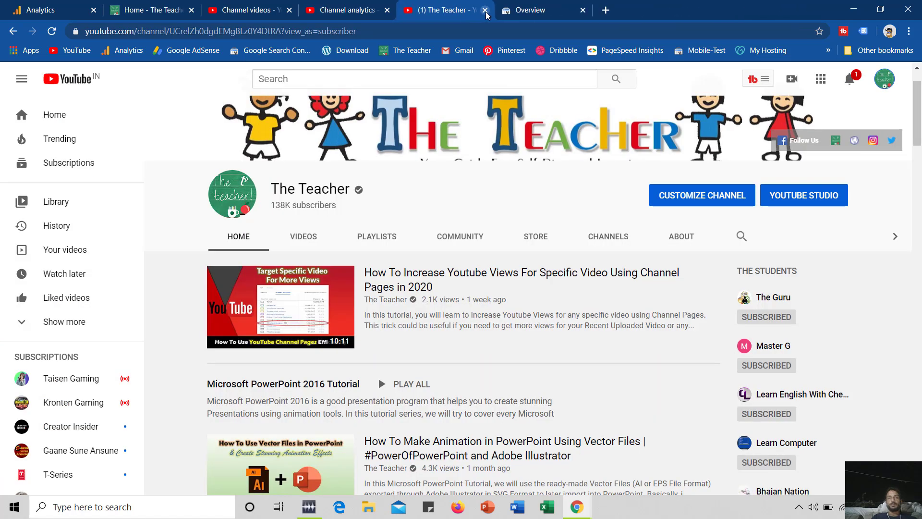
pyautogui.click(485, 10)
pyautogui.click(324, 10)
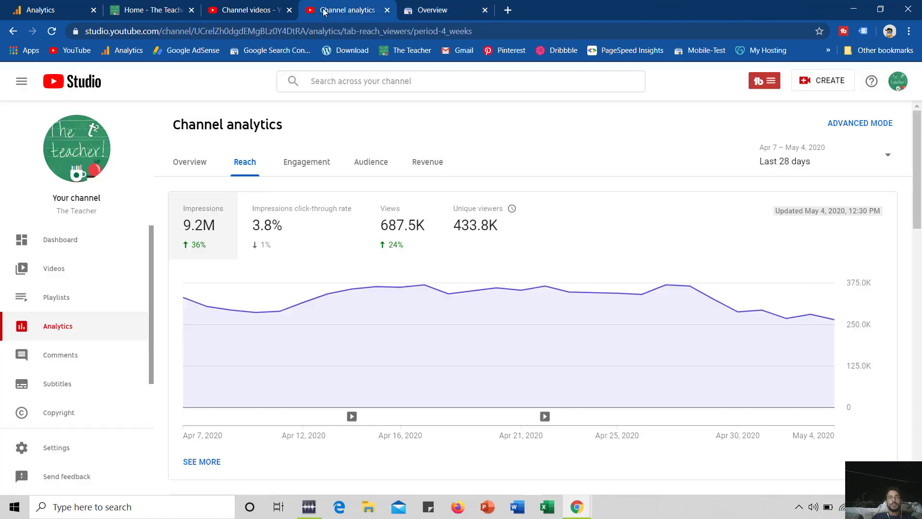
# Step: Break the channel's advanced analytics down by Card type and examine the card click table
pyautogui.click(883, 125)
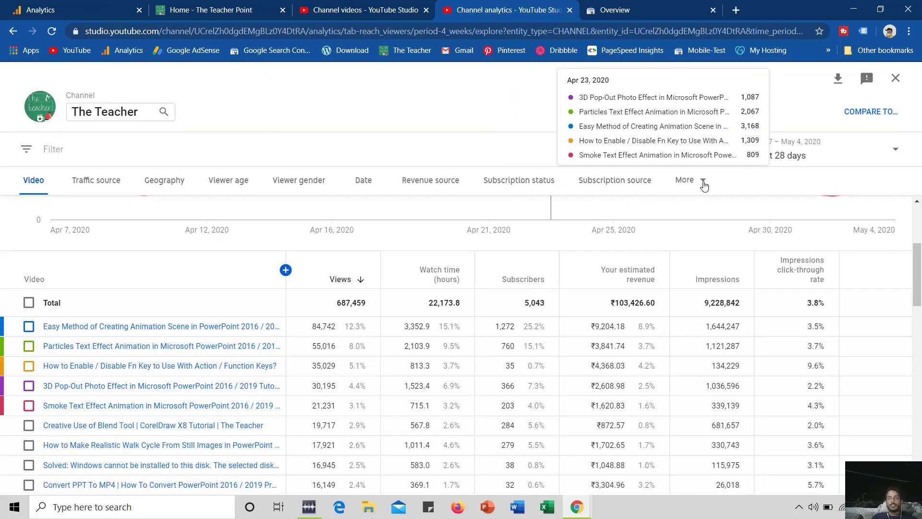
pyautogui.click(704, 186)
pyautogui.scroll(-1, 629, 384)
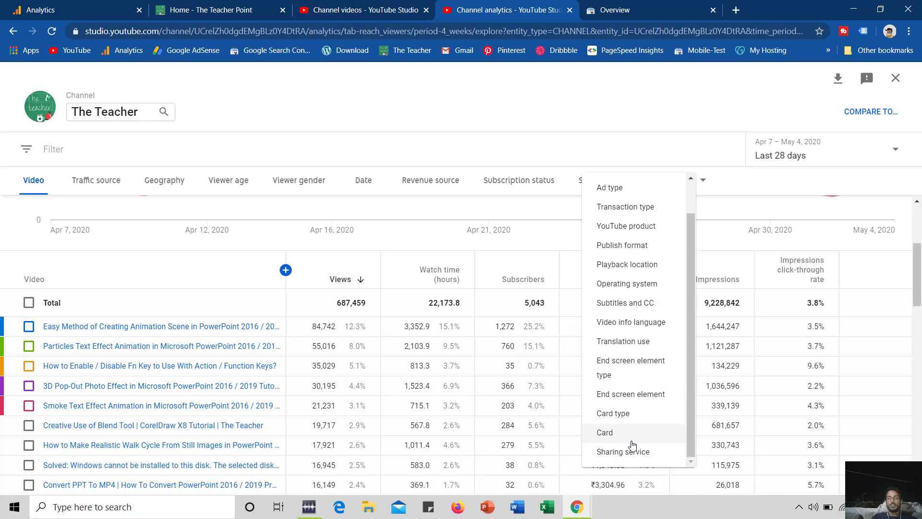
pyautogui.click(621, 419)
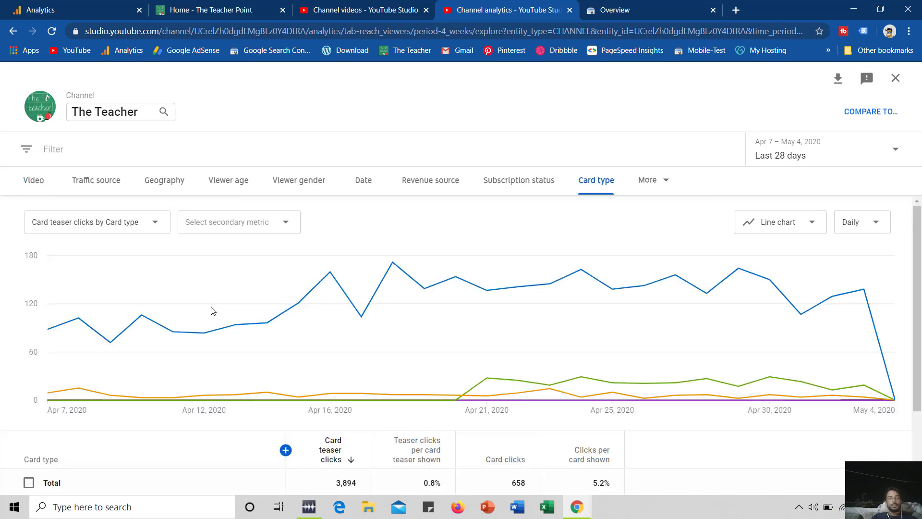
pyautogui.scroll(-2, 213, 311)
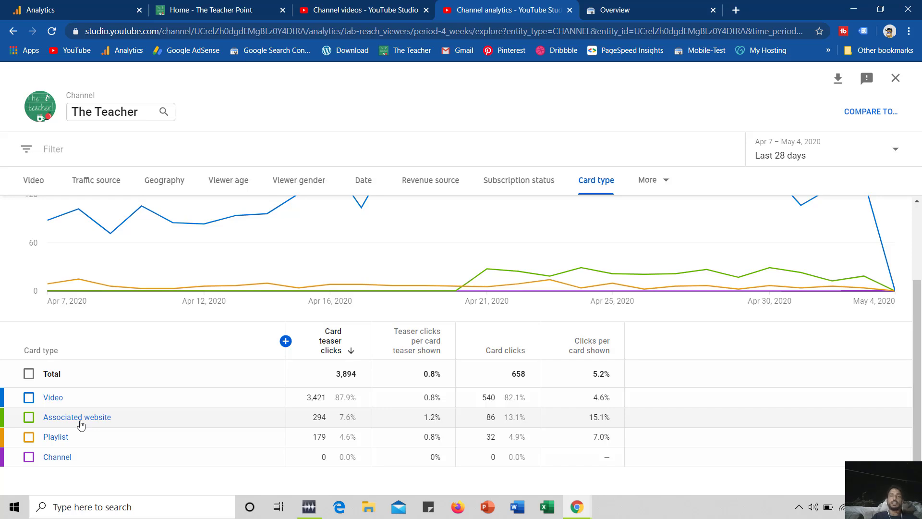
# Step: Open the details of the April 14 video from the channel's video list and open its cards editor
pyautogui.click(365, 10)
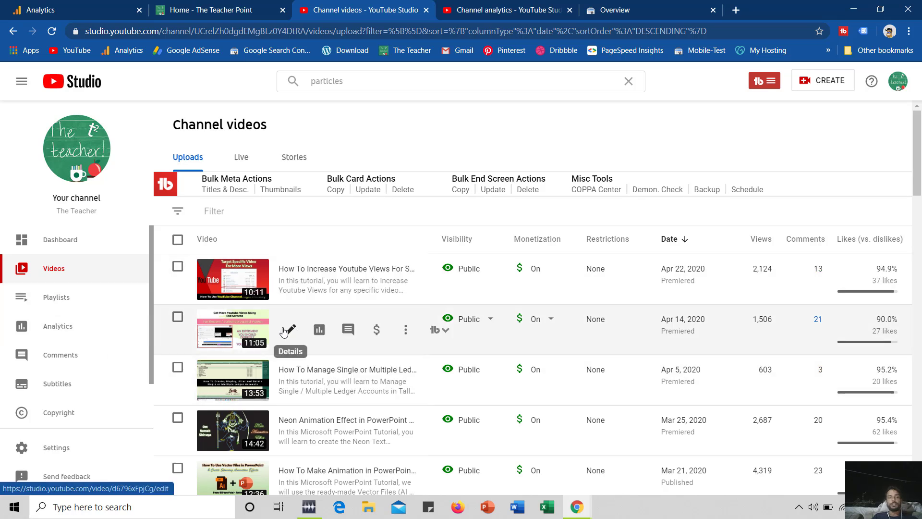
pyautogui.click(290, 331)
pyautogui.scroll(-1, 758, 354)
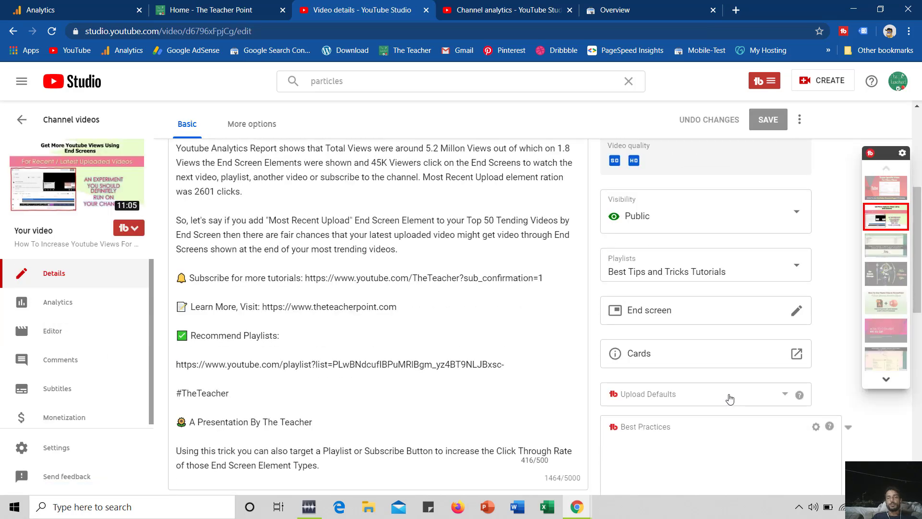
pyautogui.click(758, 354)
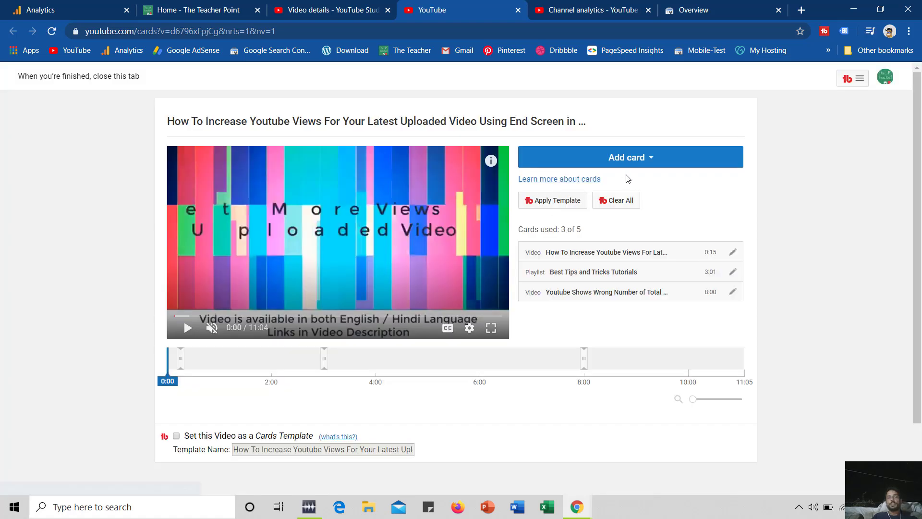
pyautogui.click(649, 159)
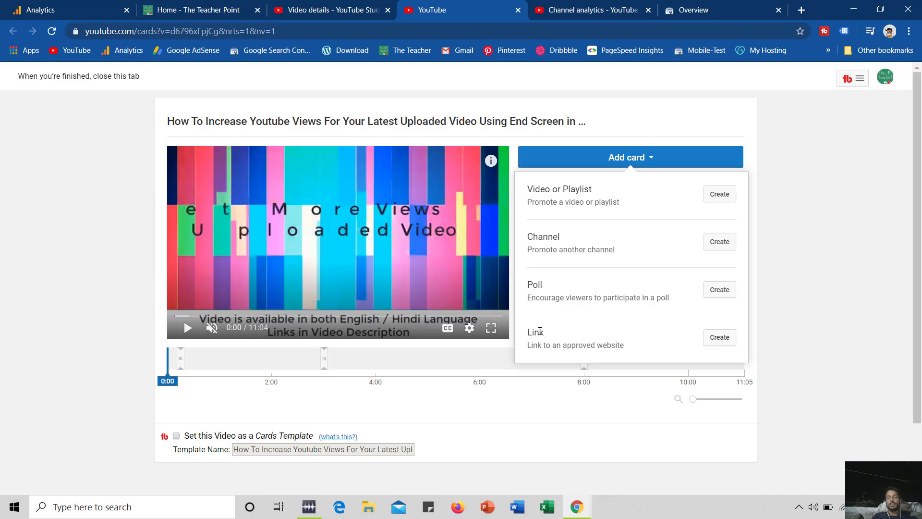
pyautogui.click(720, 338)
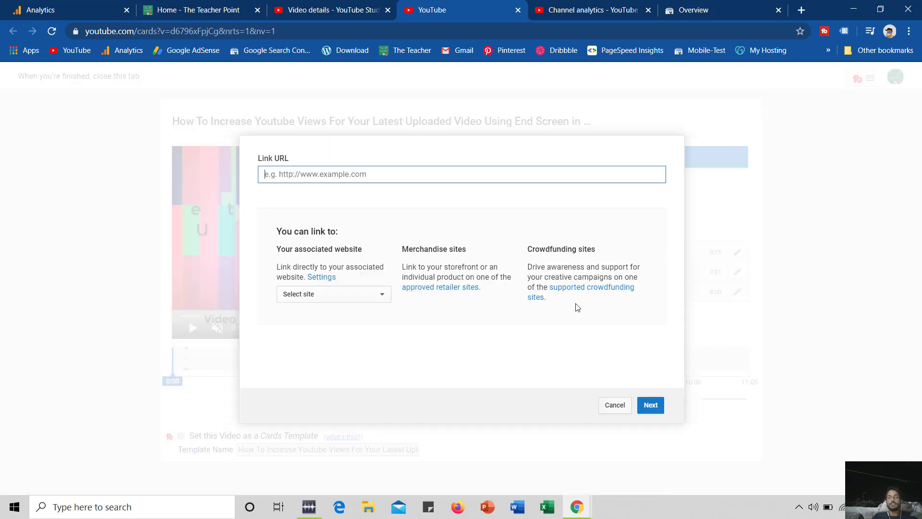
pyautogui.click(299, 177)
pyautogui.click(324, 293)
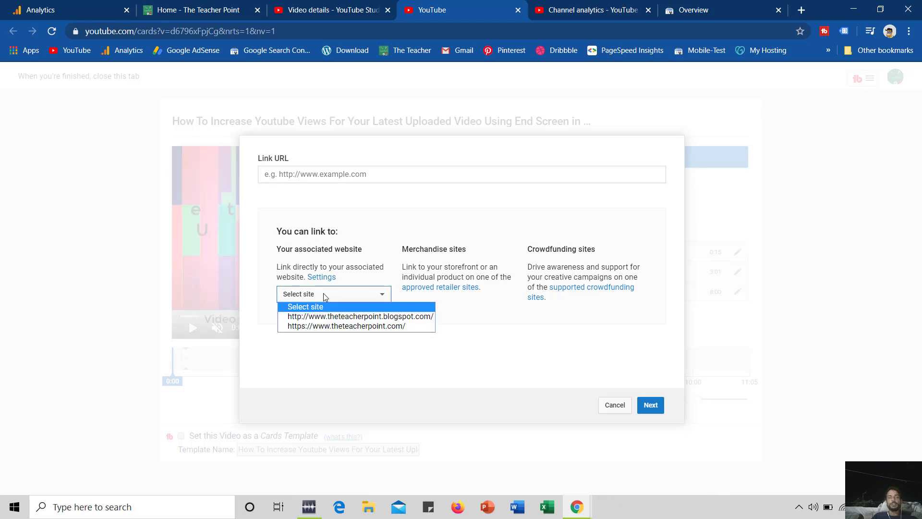
pyautogui.click(334, 326)
pyautogui.click(406, 173)
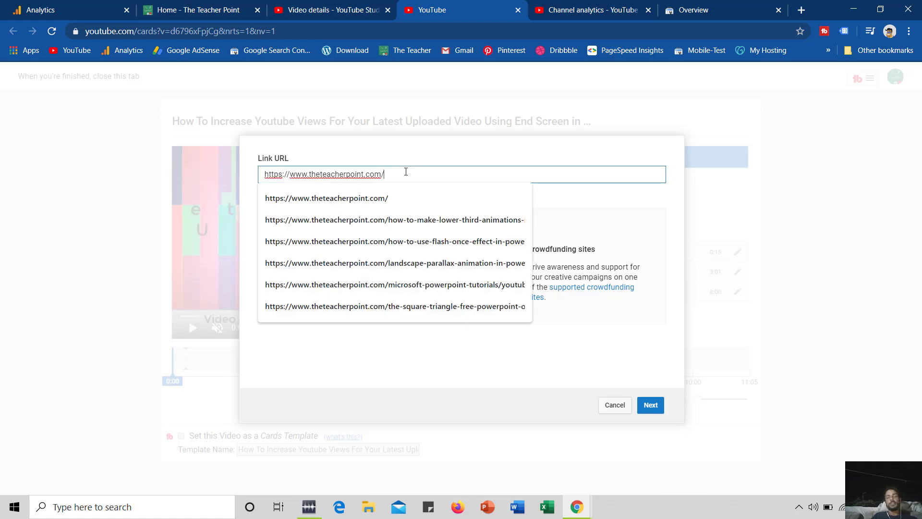
pyautogui.click(411, 220)
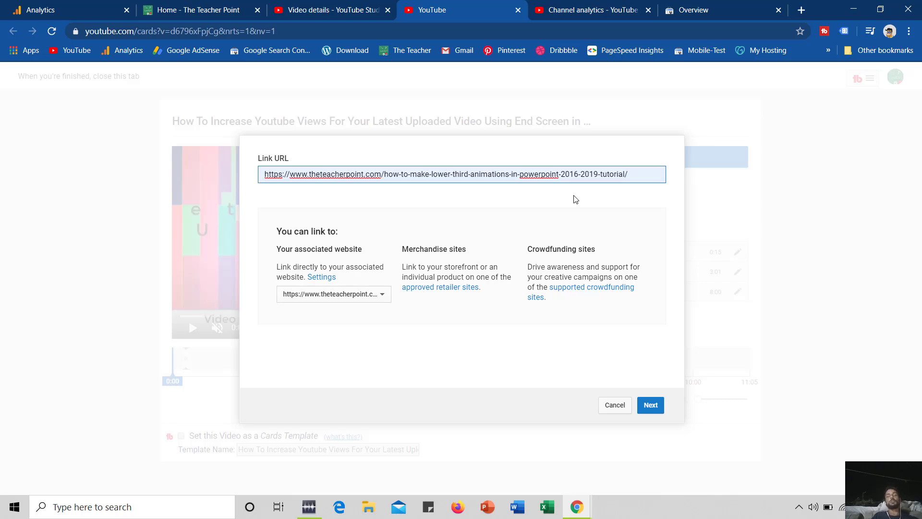
pyautogui.hotkey('ctrl', 'w')
# Step: Open the details of the Neon Animation Effect in PowerPoint video and highlight the theteacherpoint.com download link in its description
pyautogui.click(36, 127)
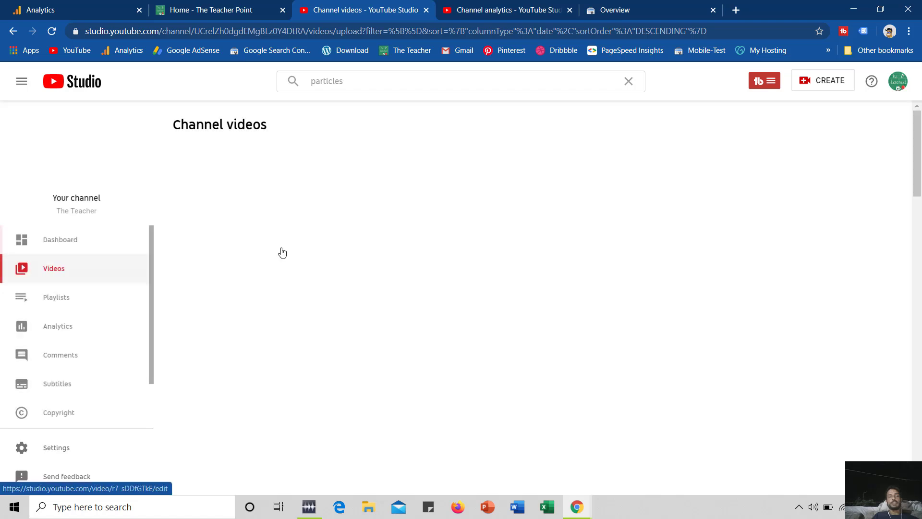
pyautogui.scroll(-2, 250, 288)
pyautogui.click(218, 307)
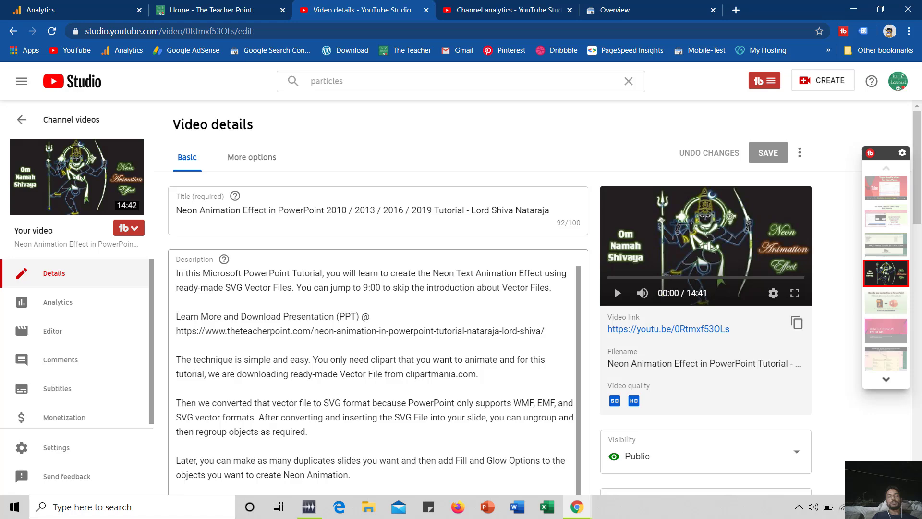
pyautogui.moveTo(175, 331); pyautogui.dragTo(552, 331)
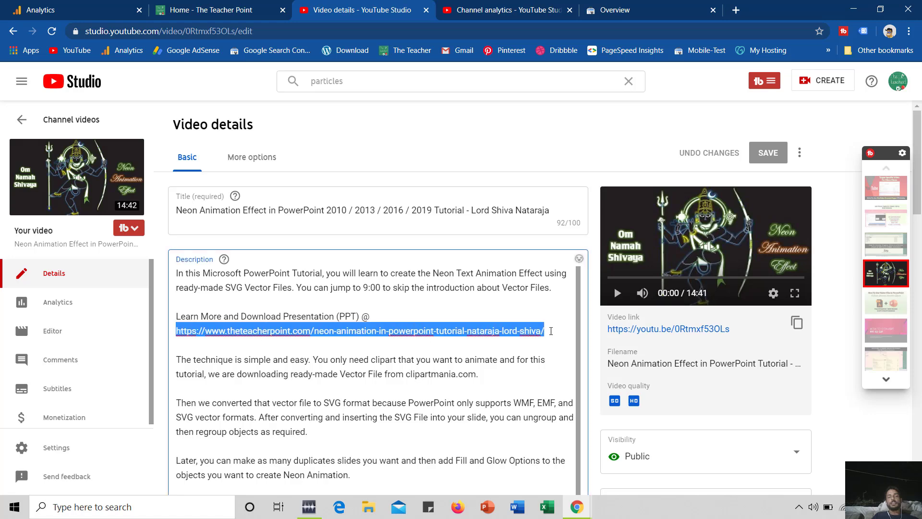
# Step: Open the Neon Animation video's cards editor, review the associated website card's title, call to action and teaser text, and cancel its editing
pyautogui.scroll(-3, 687, 312)
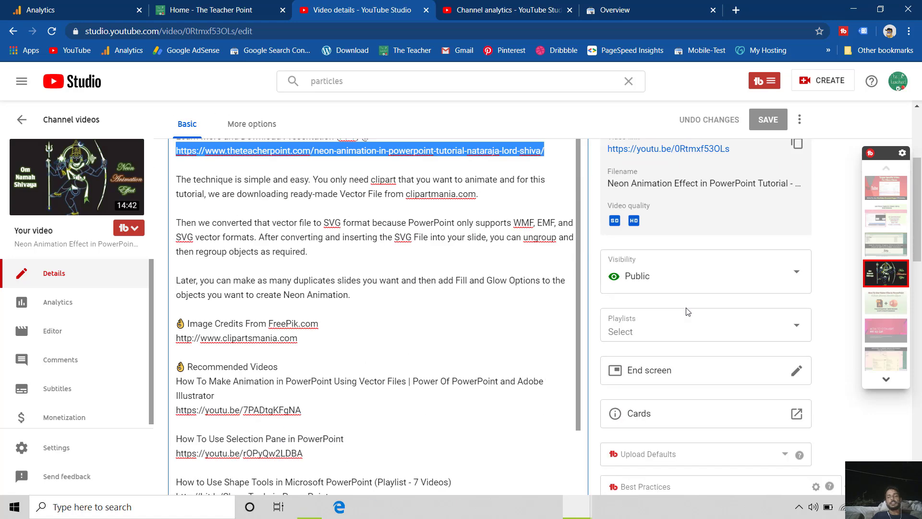
pyautogui.click(676, 421)
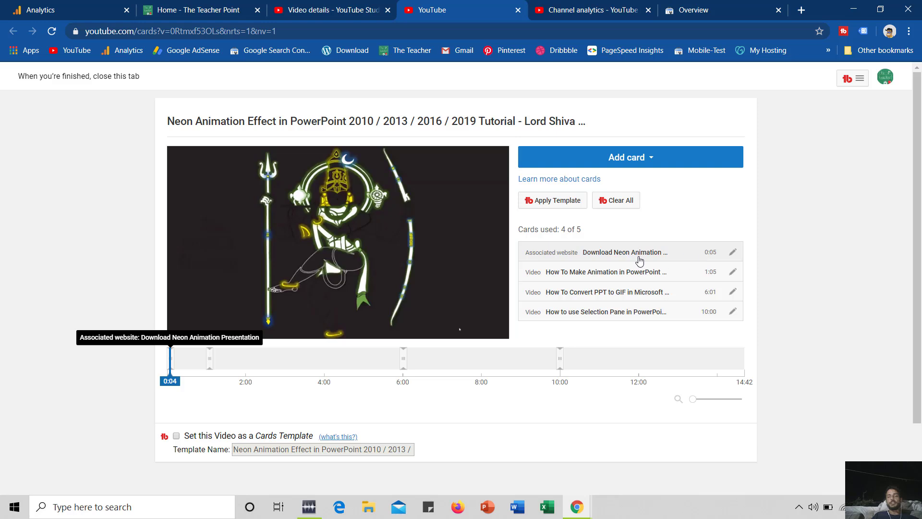
pyautogui.click(734, 253)
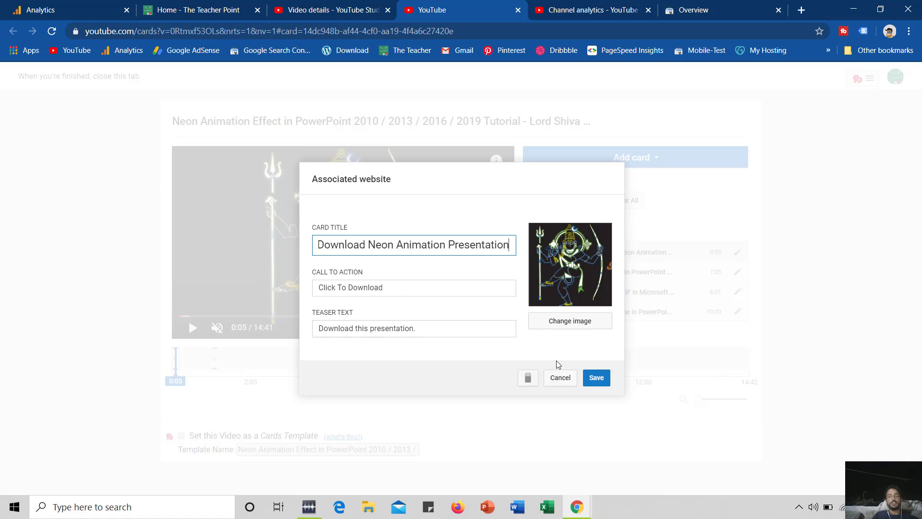
pyautogui.click(560, 377)
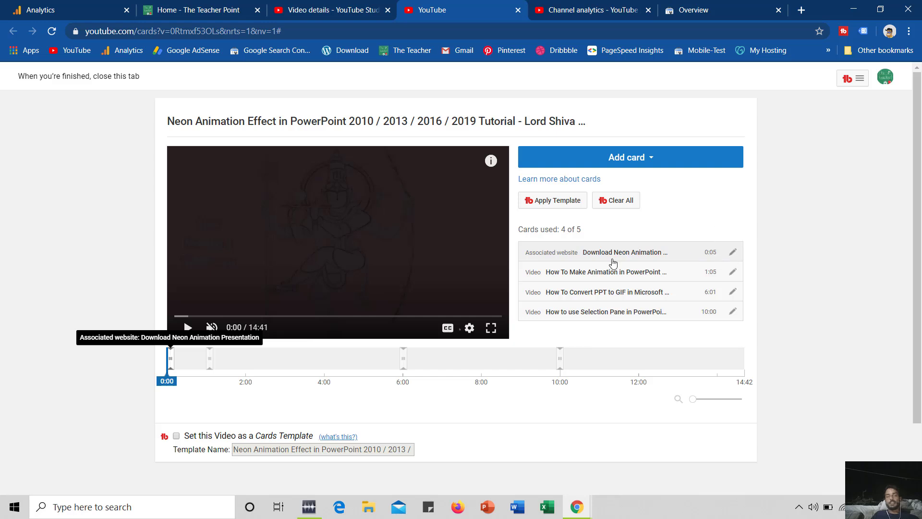
# Step: Play the video preview, open the "Download this presentation." card teaser, follow its Click To Download link and return to the cards editor
pyautogui.click(288, 274)
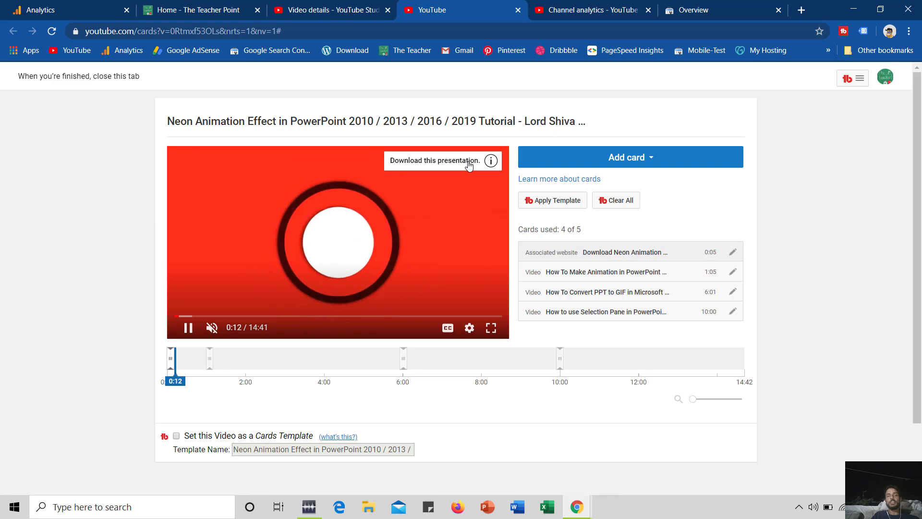
pyautogui.click(450, 164)
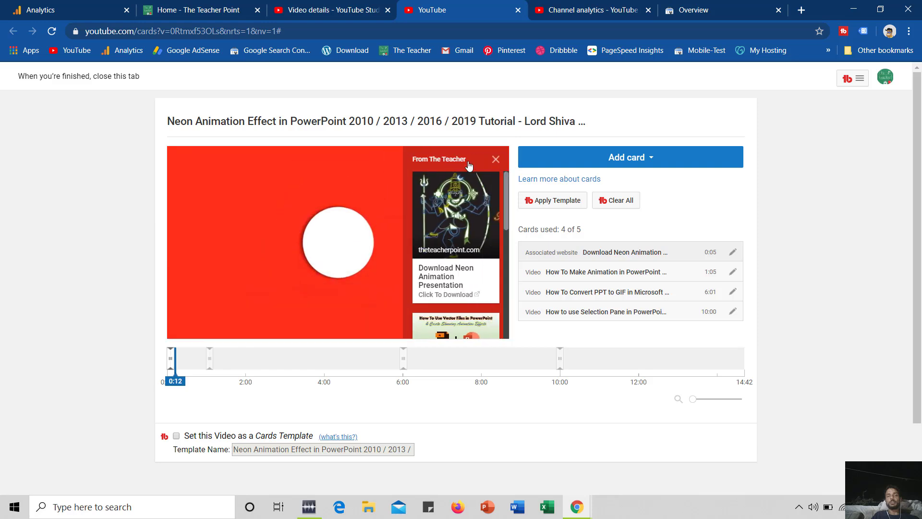
pyautogui.click(443, 295)
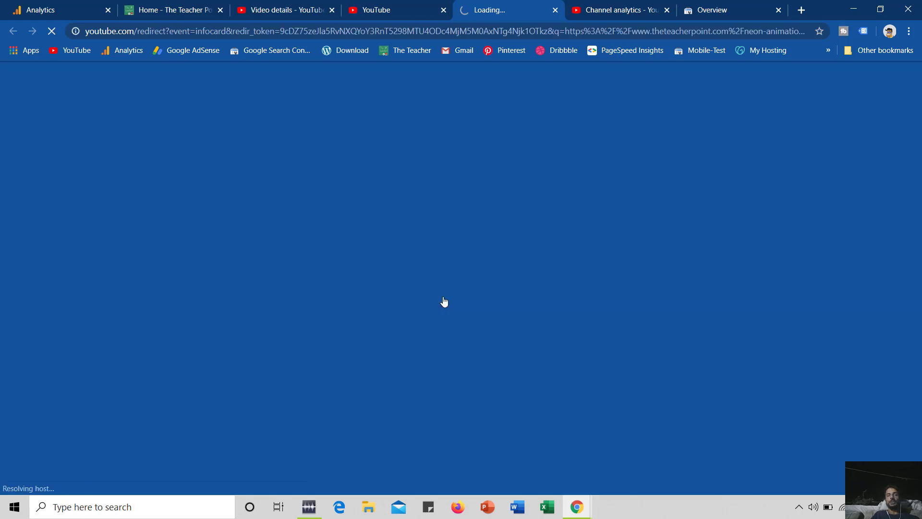
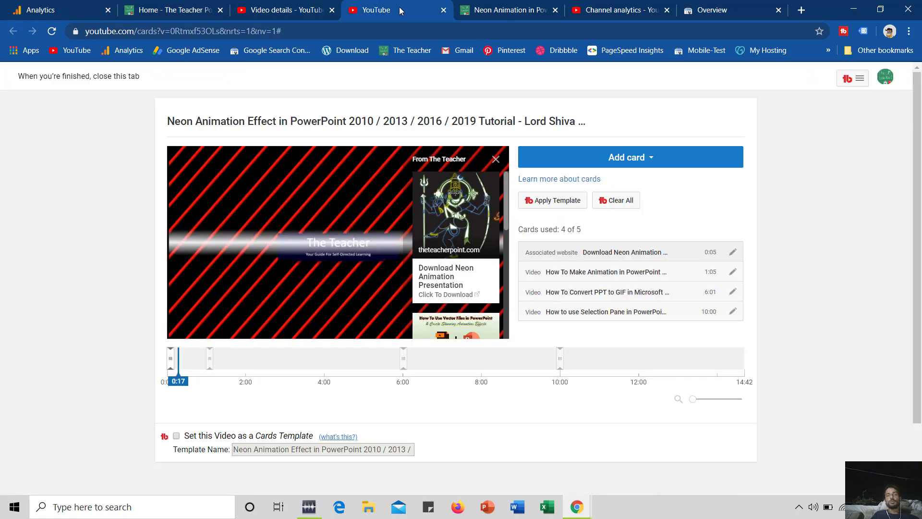
pyautogui.click(401, 11)
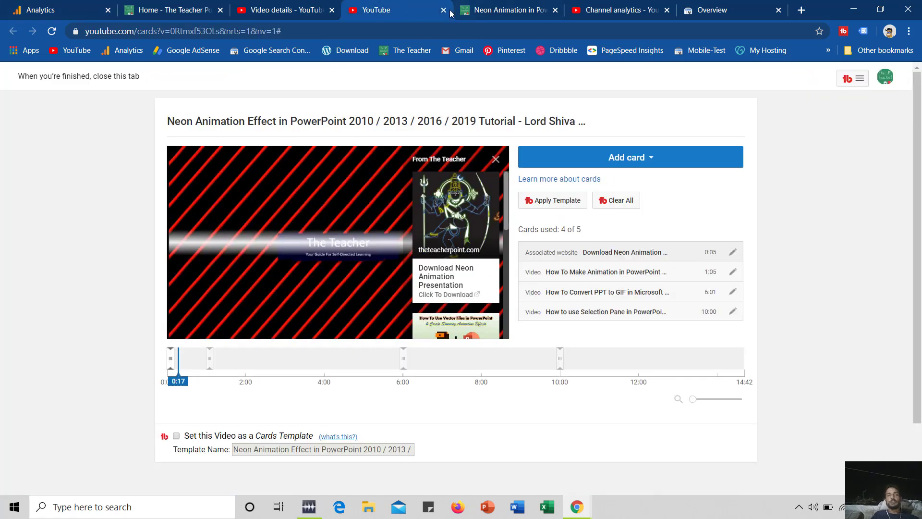
# Step: Return to the Studio video page, open the channel's advanced analytics by card type for the last 28 days, and compare the card types' clicks
pyautogui.click(262, 10)
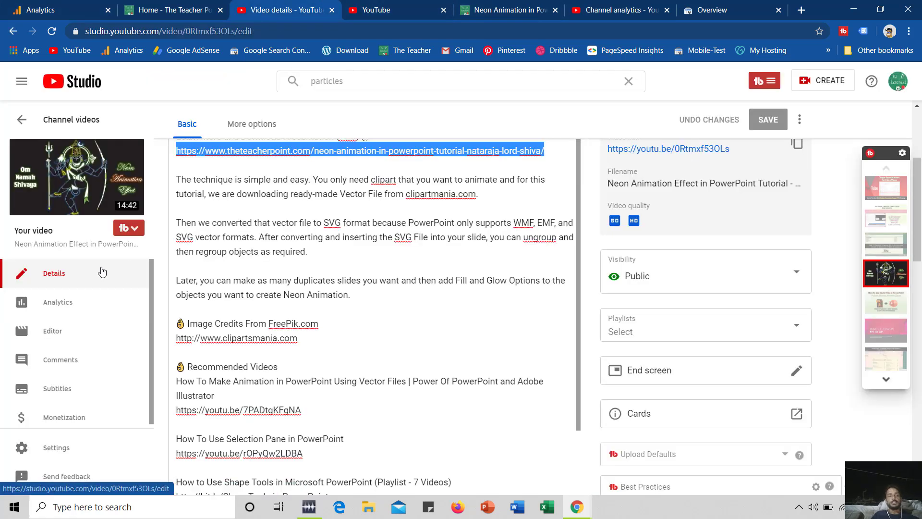
pyautogui.click(107, 224)
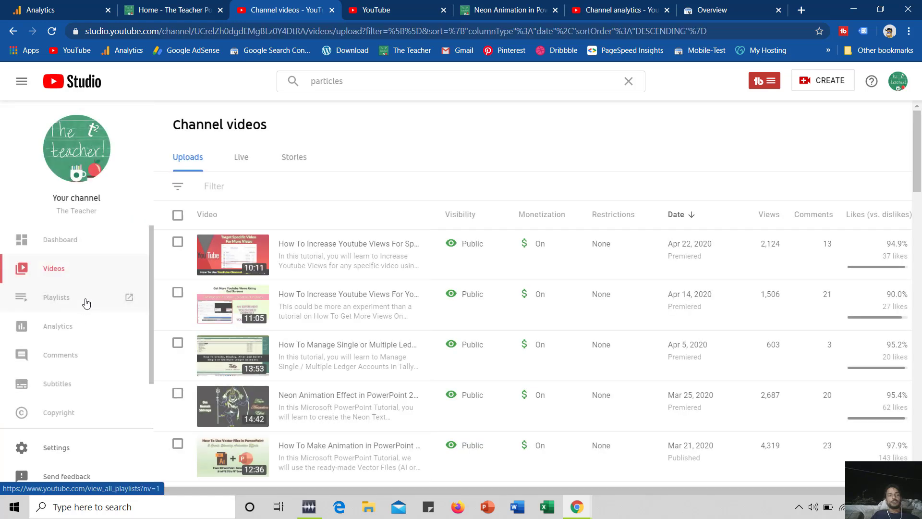
pyautogui.click(90, 330)
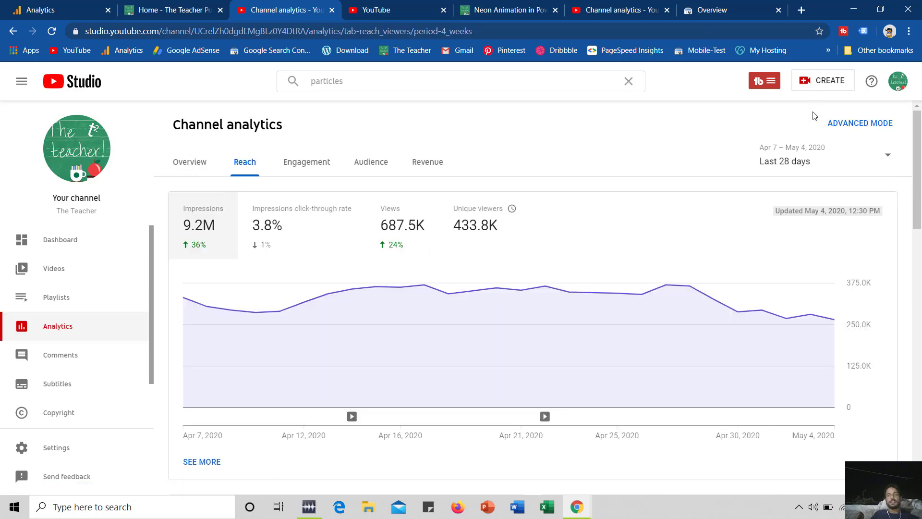
pyautogui.click(860, 124)
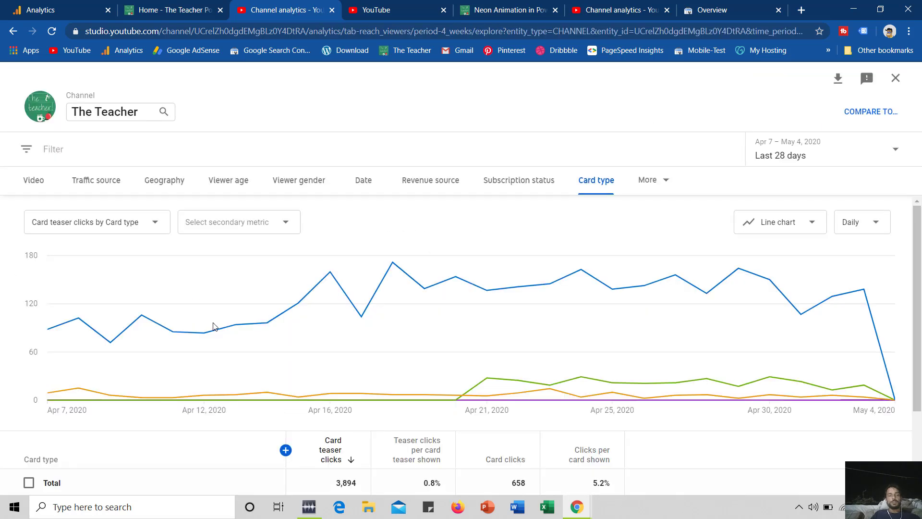
pyautogui.scroll(-2, 103, 375)
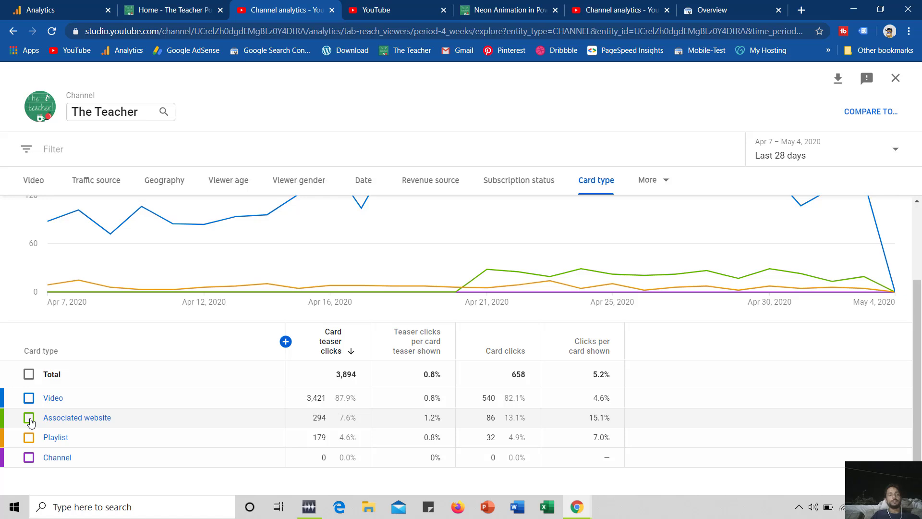
pyautogui.scroll(2, 120, 254)
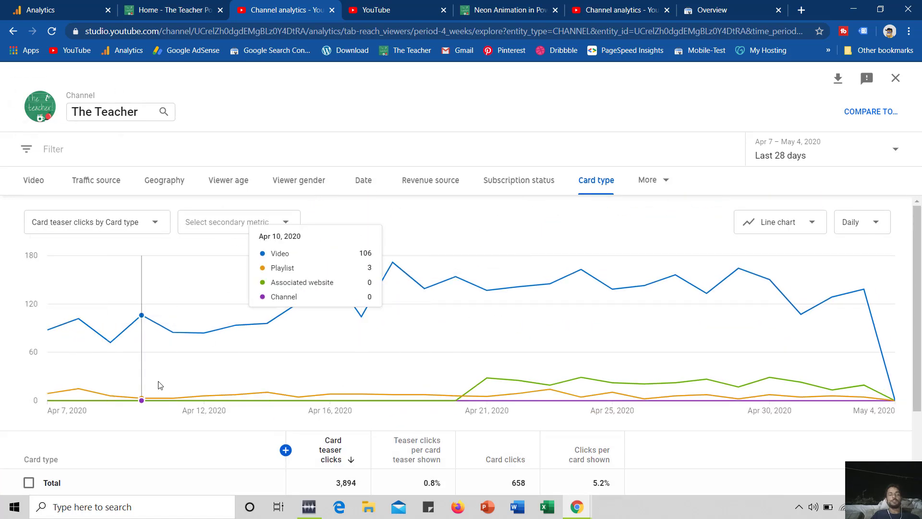
pyautogui.scroll(-2, 160, 385)
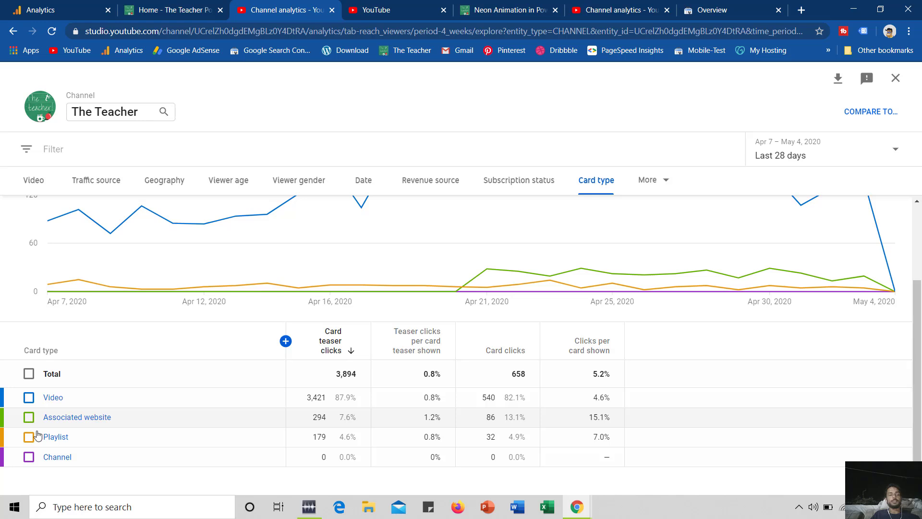
# Step: Chart only the Associated website card type and examine its daily card teaser clicks
pyautogui.click(29, 417)
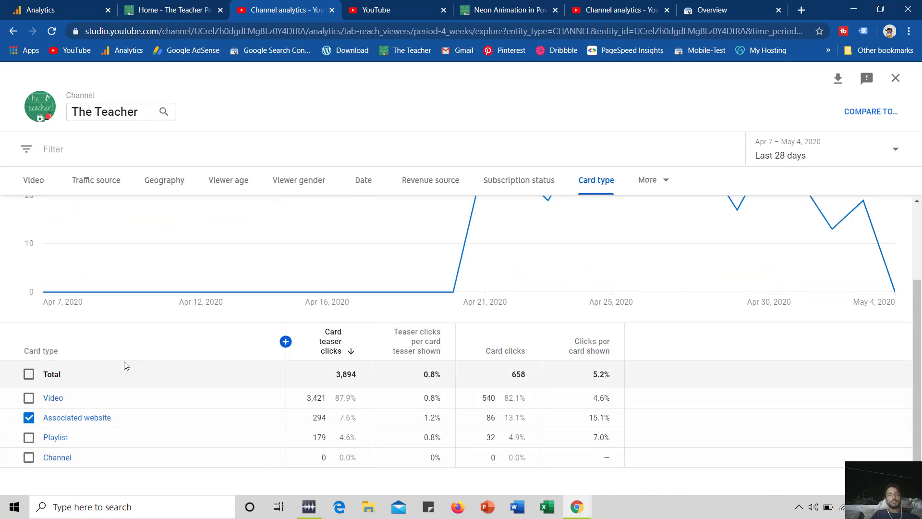
pyautogui.scroll(2, 126, 366)
pyautogui.moveTo(491, 280)
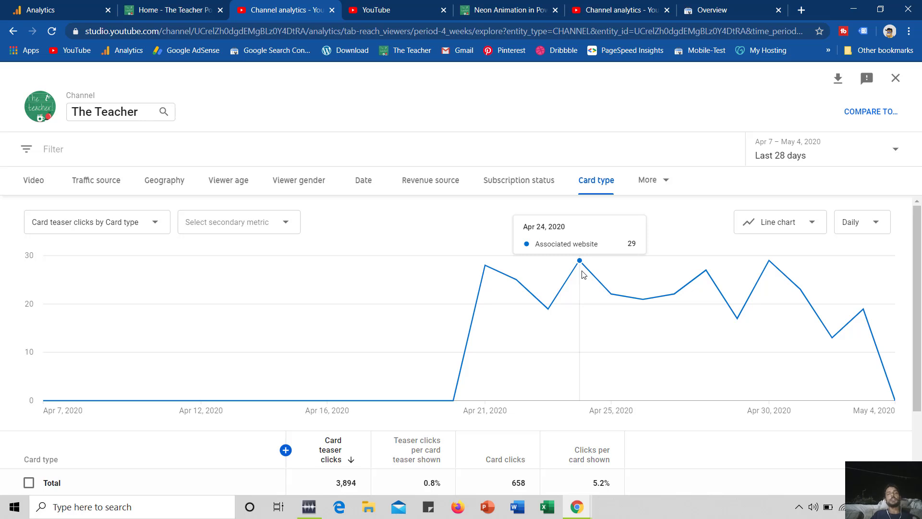
pyautogui.scroll(-1, 584, 274)
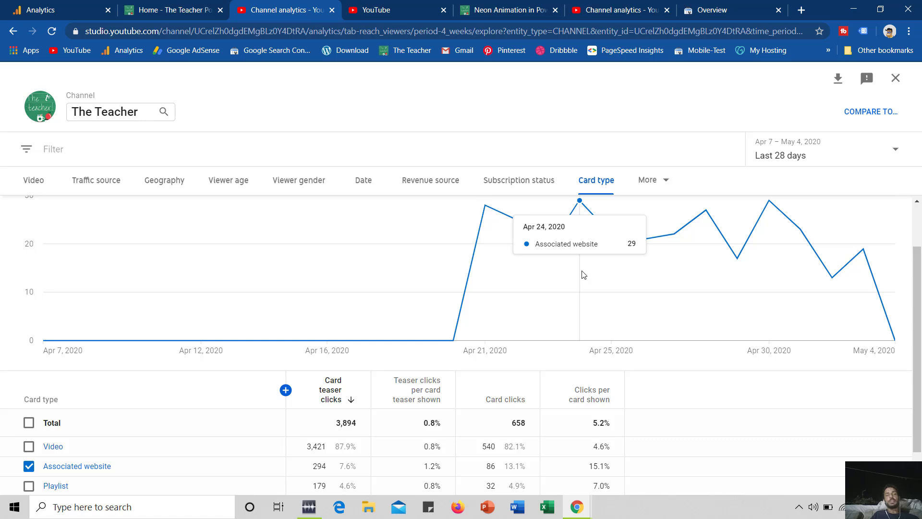
pyautogui.scroll(1, 577, 290)
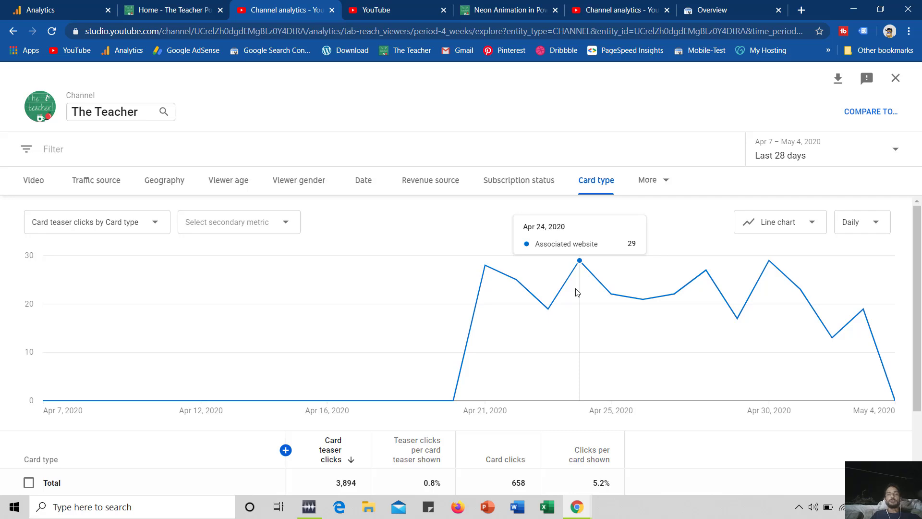
# Step: Open the Associated website breakdown, review the teaser and card clicks of each website card, and leave the breakdown
pyautogui.scroll(-2, 577, 293)
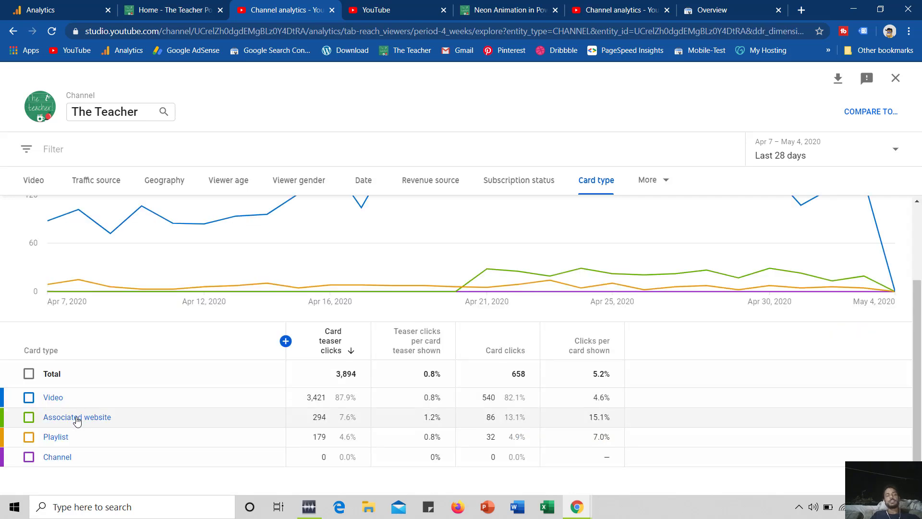
pyautogui.click(77, 417)
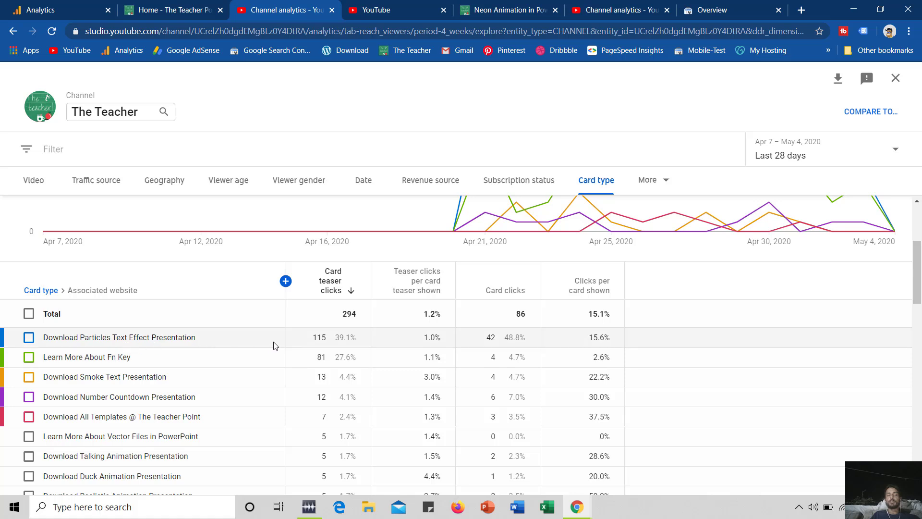
pyautogui.moveTo(340, 275)
pyautogui.hotkey('alt', 'Left')
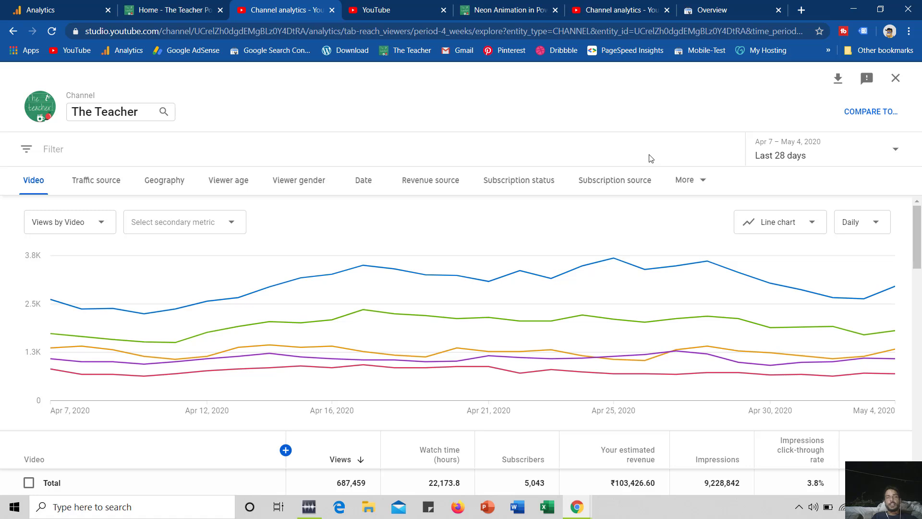
# Step: Break the channel analytics down by end screen element type and check the impressions and clicks of Link (Associated website)
pyautogui.click(689, 184)
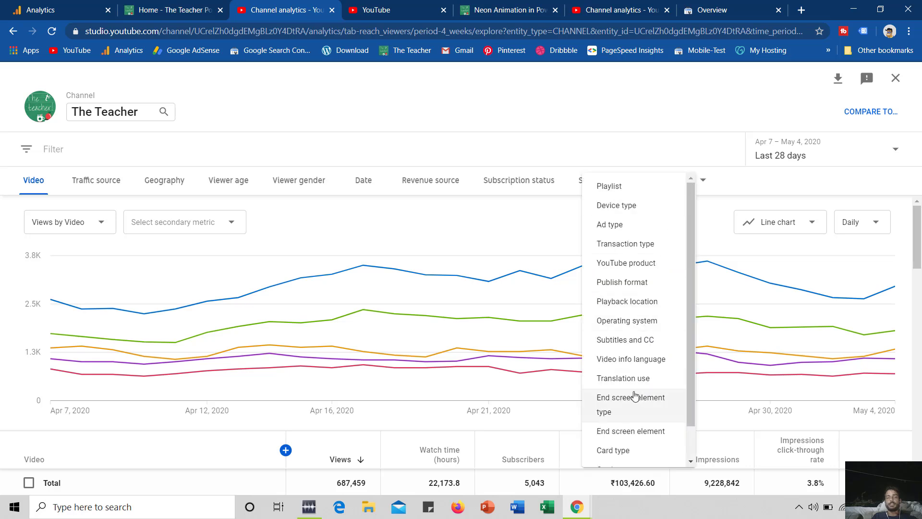
pyautogui.press('Return')
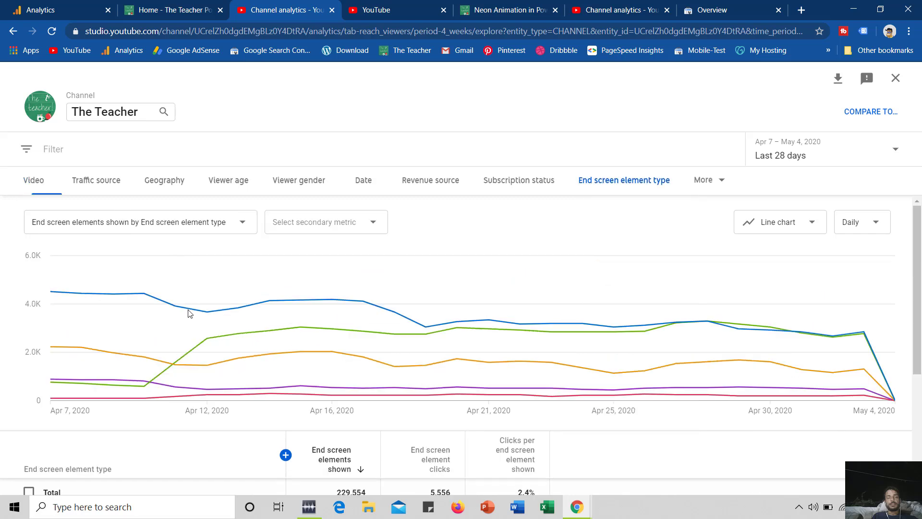
pyautogui.scroll(-4, 190, 313)
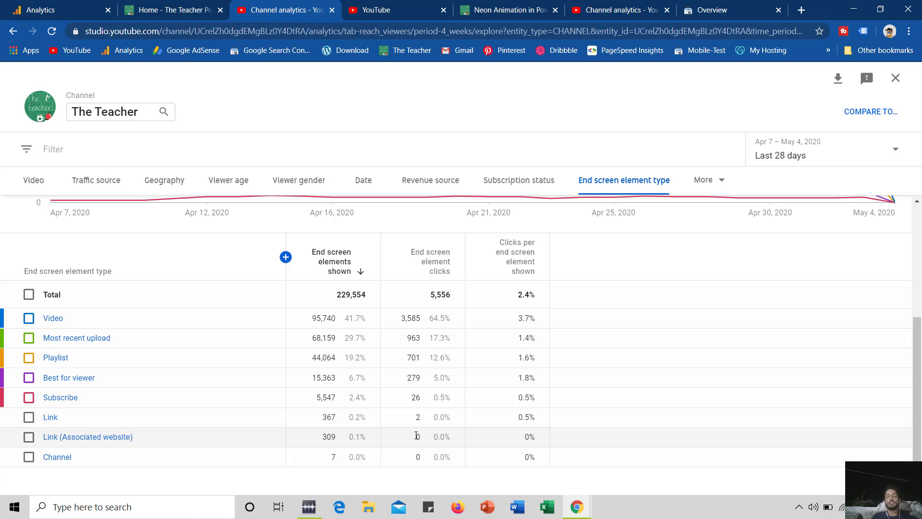
pyautogui.doubleClick(346, 437)
pyautogui.click(303, 112)
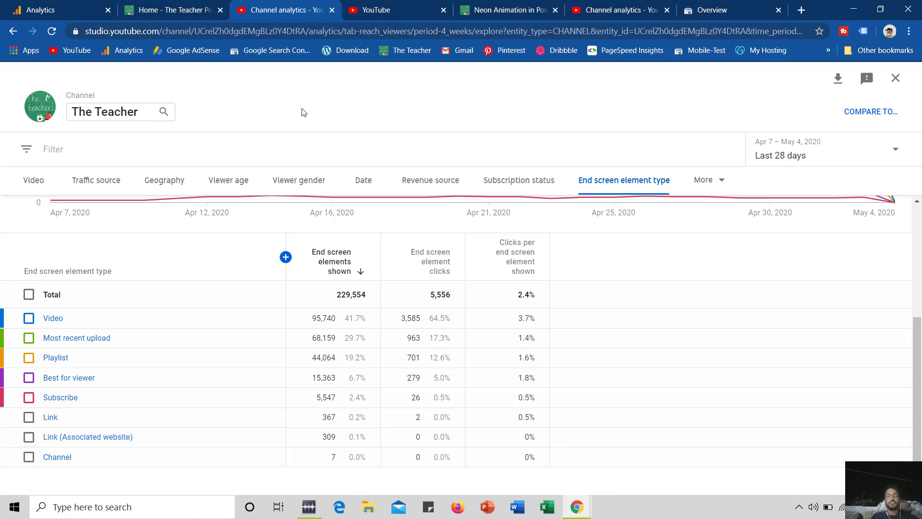